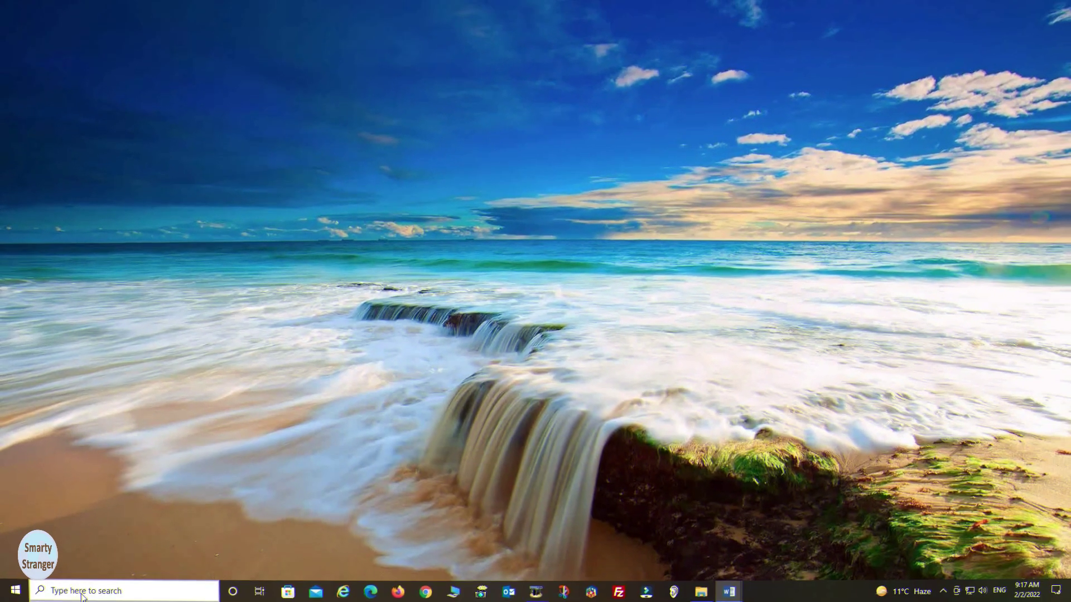
Step: Launch SIMATIC Manager from the Windows taskbar search
left_click(99, 596)
type("s")
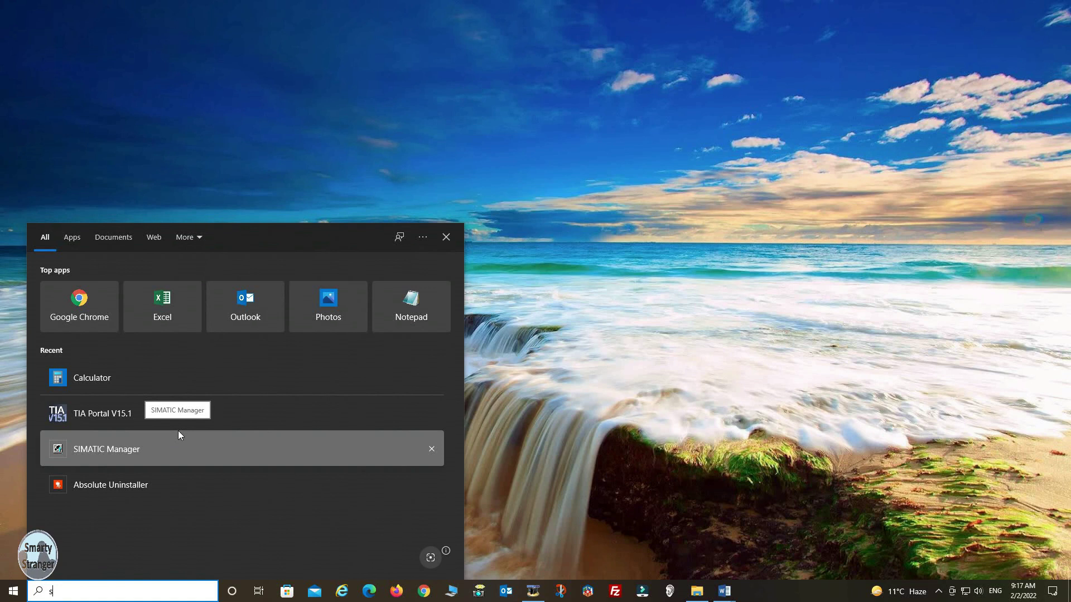
type("IMATIC Manager")
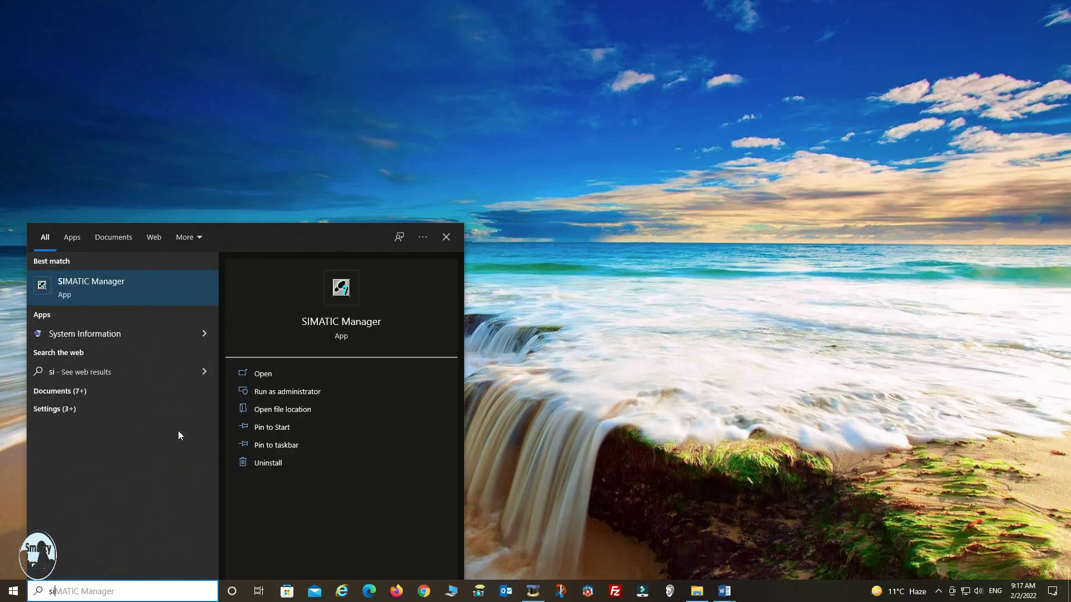
key("Return")
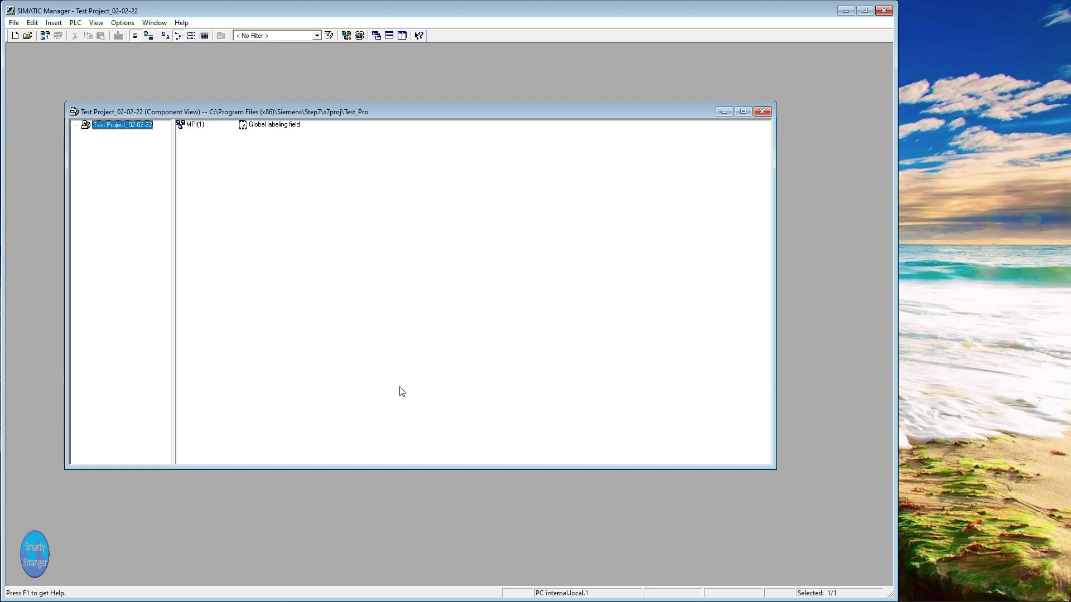
Step: Maximize the component view and insert a SIMATIC 300 Station into the project
double_click(341, 110)
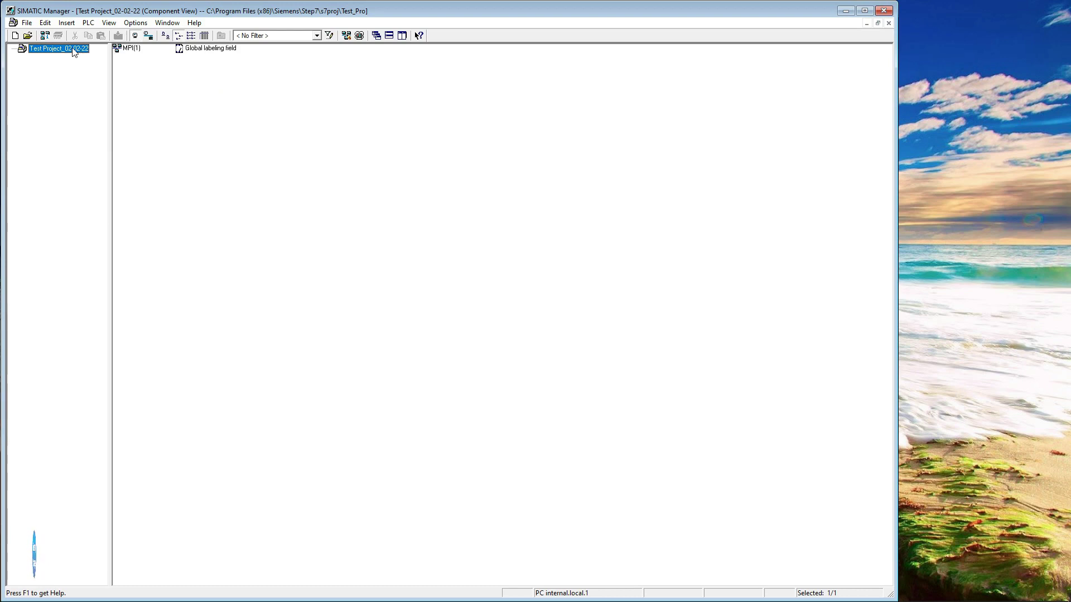
right_click(73, 51)
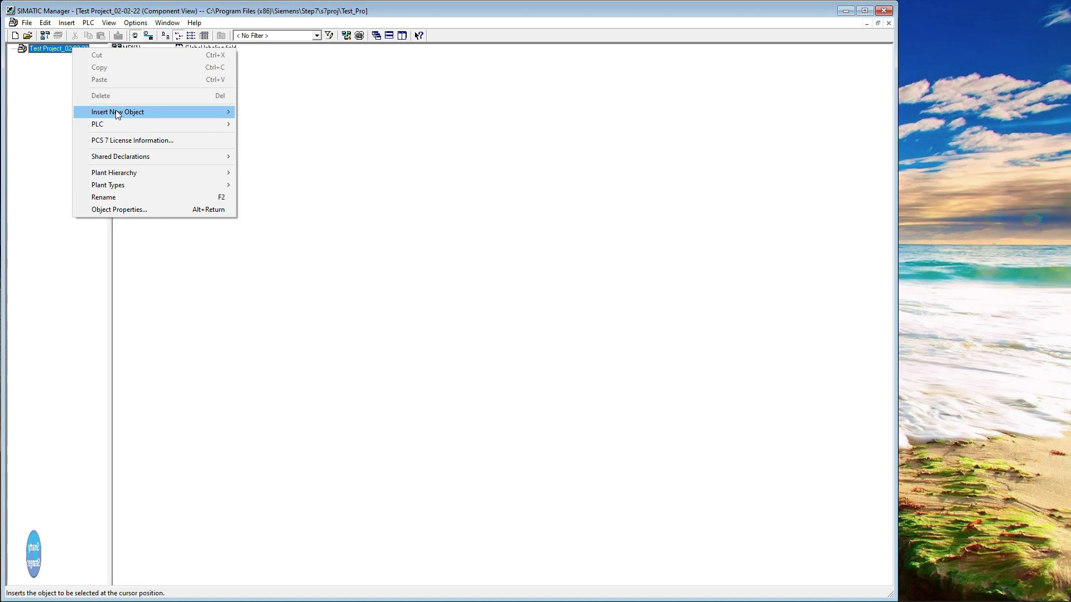
mouse_move(118, 114)
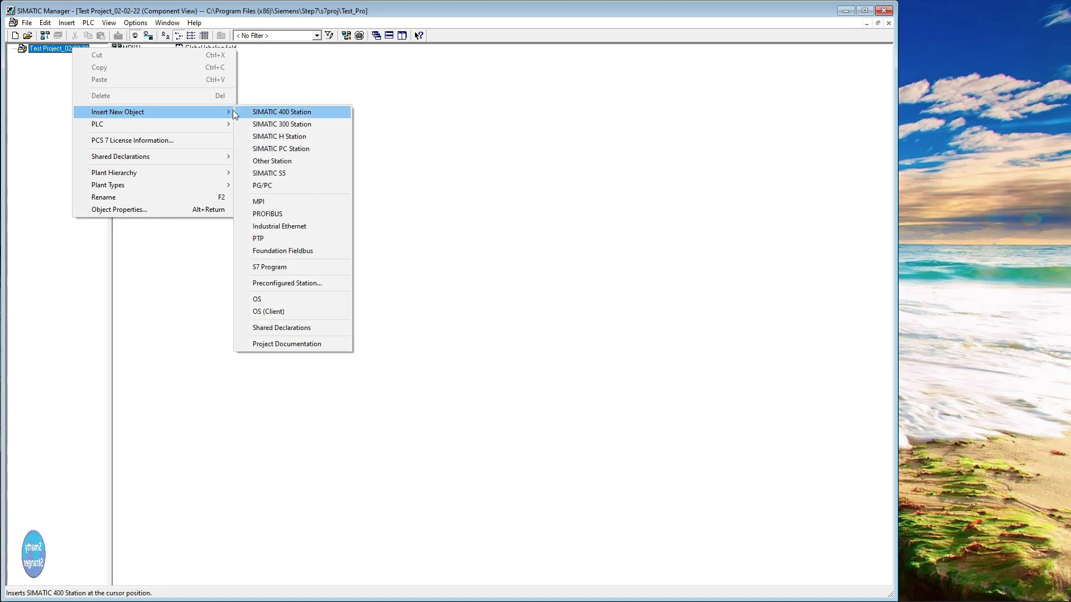
left_click(311, 123)
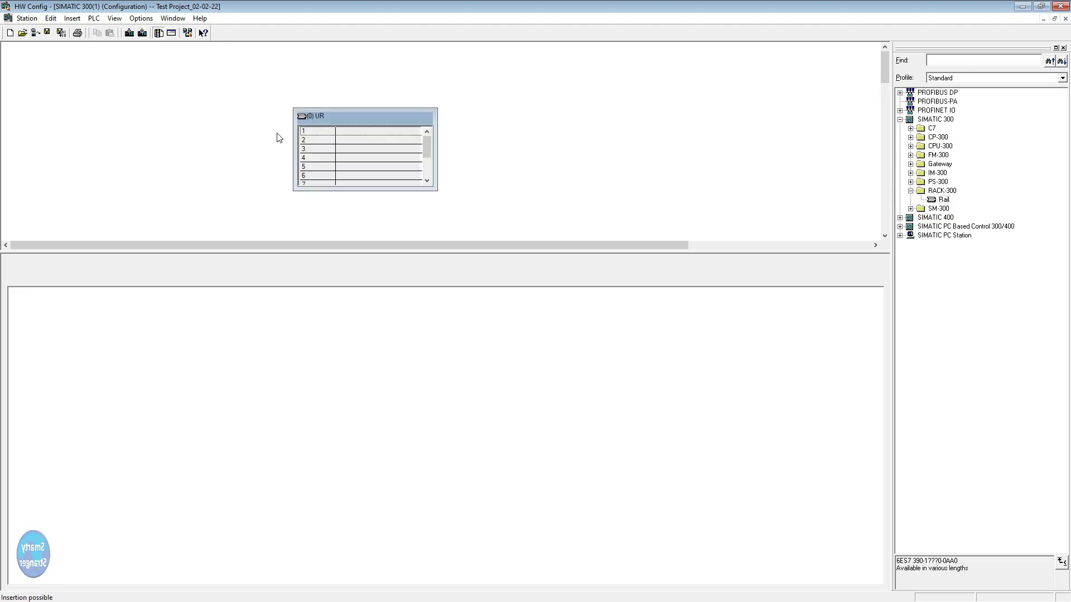
Step: Place the PS 307 5A supply in slot 1 and CPU 313C-2 DP in slot 2
left_click(911, 181)
left_click_drag(948, 244, 282, 94)
left_click(910, 181)
left_click(910, 146)
left_click(921, 199)
left_click_drag(980, 208, 257, 98)
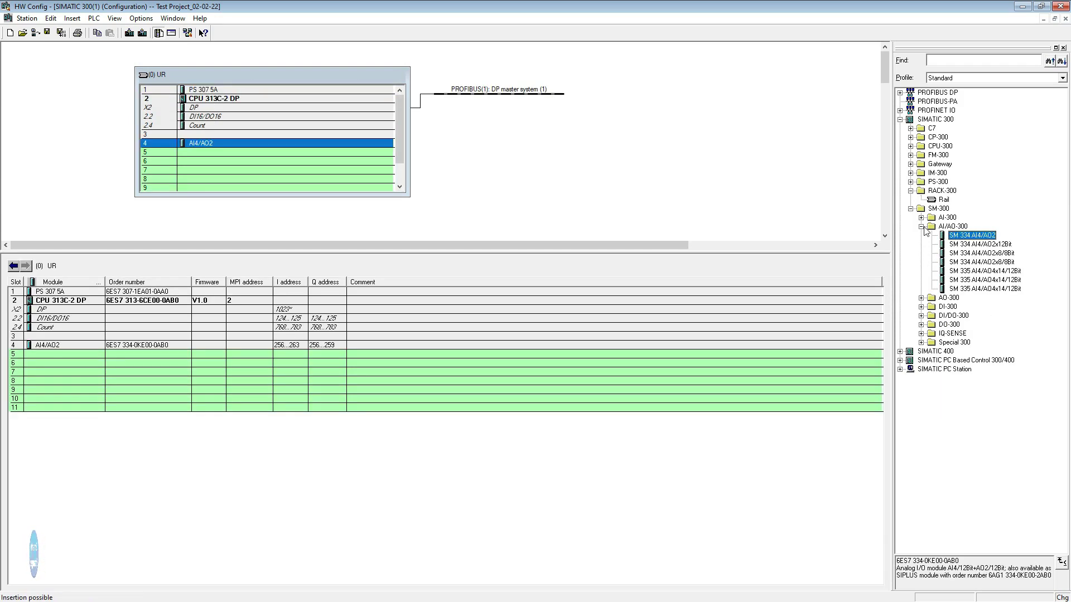
Step: Add the SM 323 DI16/DO16 module in slot 5, then save and compile the configuration
left_click(921, 226)
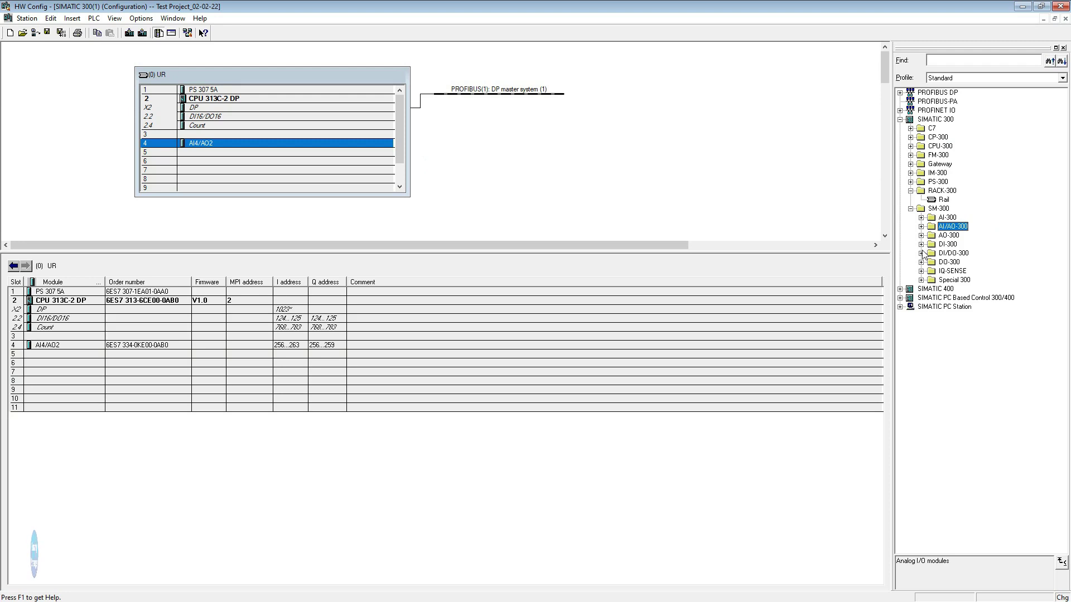
left_click(921, 253)
left_click_drag(971, 262, 354, 163)
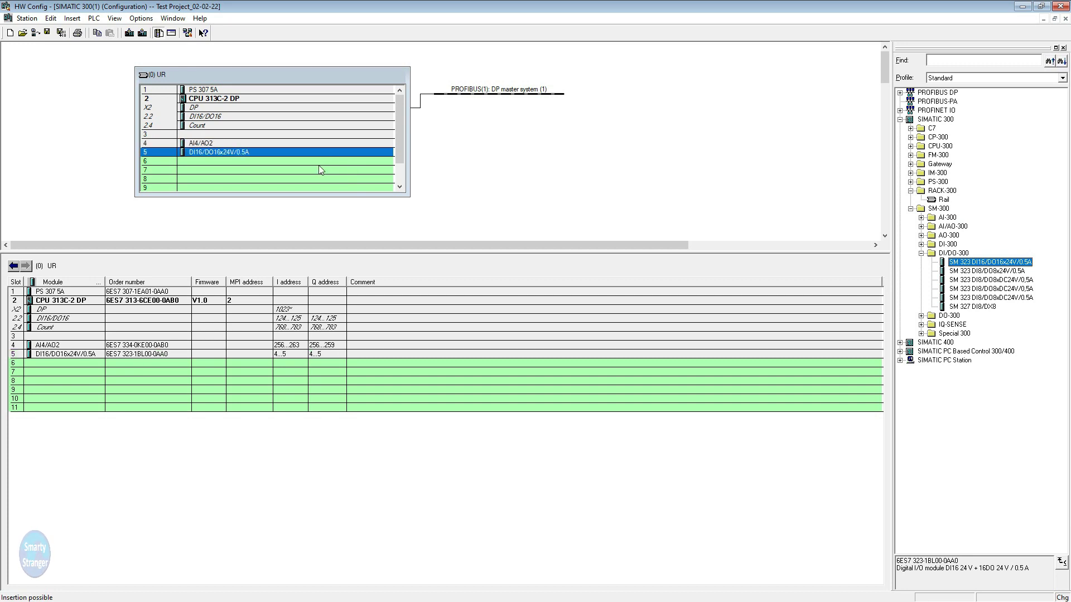
left_click(62, 33)
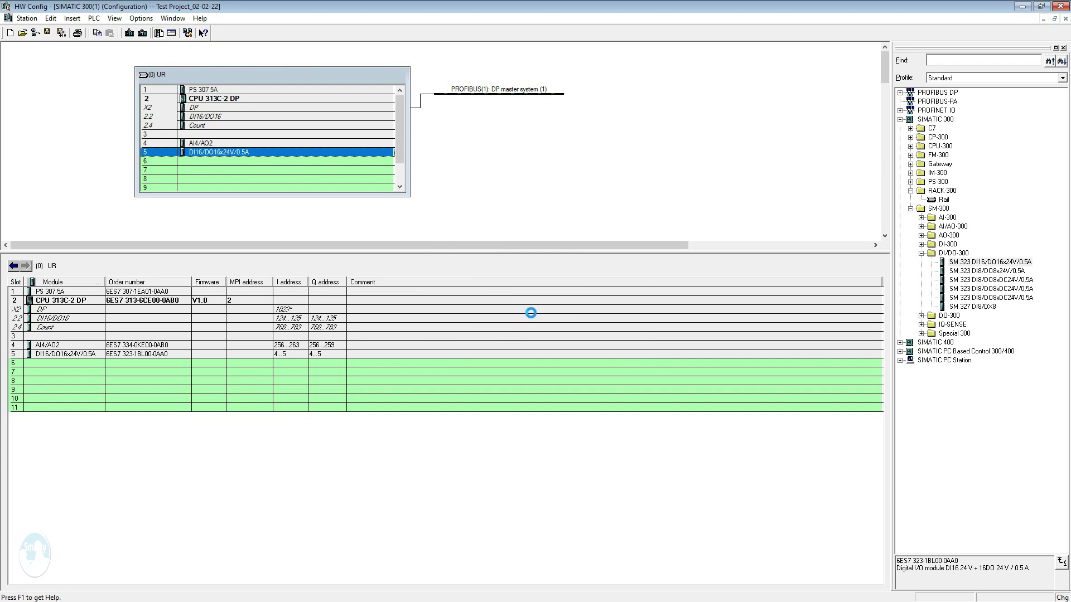
left_click(1040, 6)
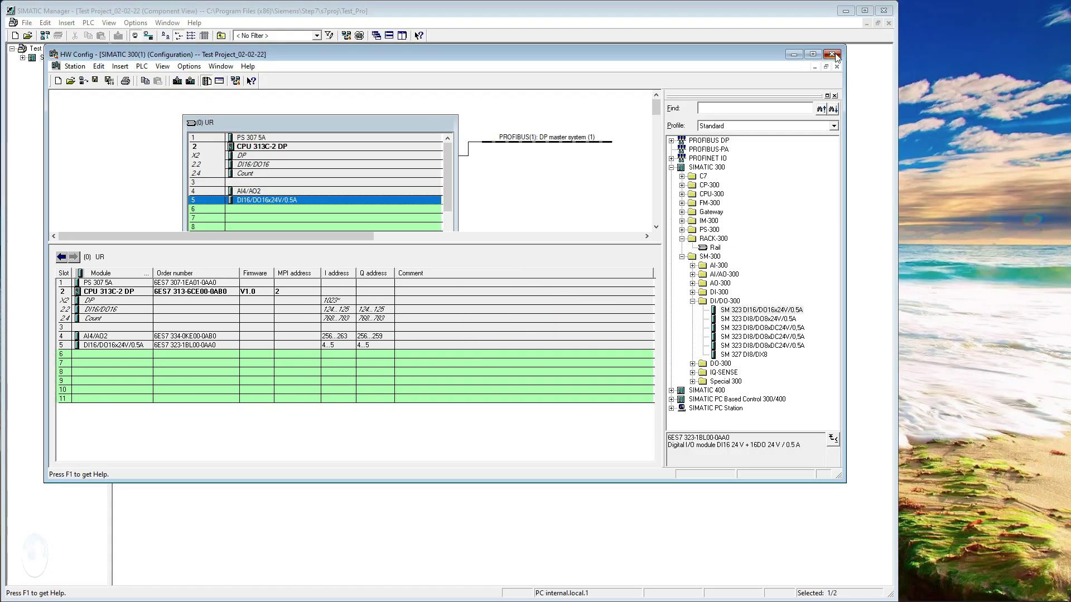
Step: Close HW Config and expand the SIMATIC 300(1) station tree down to its Blocks folder
left_click(833, 54)
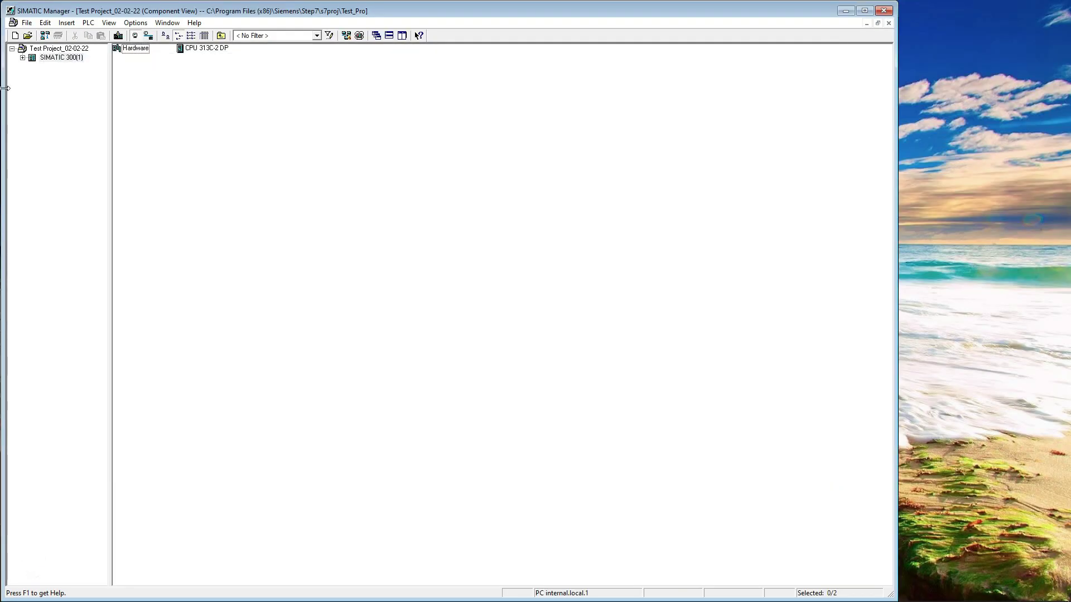
left_click(22, 58)
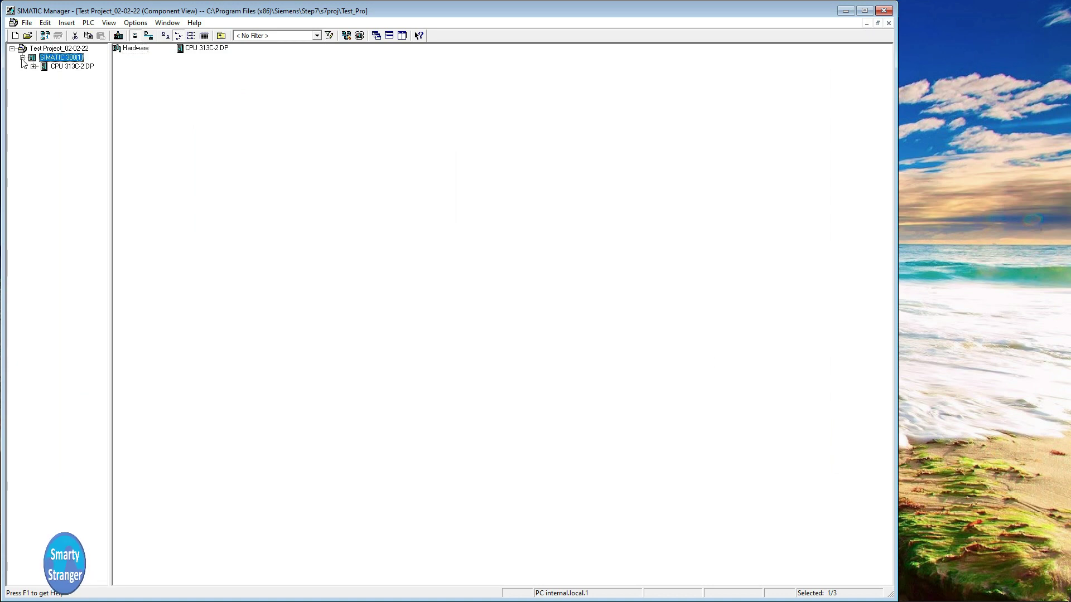
left_click(33, 66)
left_click(43, 75)
left_click(81, 93)
Step: Insert a new function FC1 into Blocks and open it in the ladder editor
right_click(217, 111)
mouse_move(290, 174)
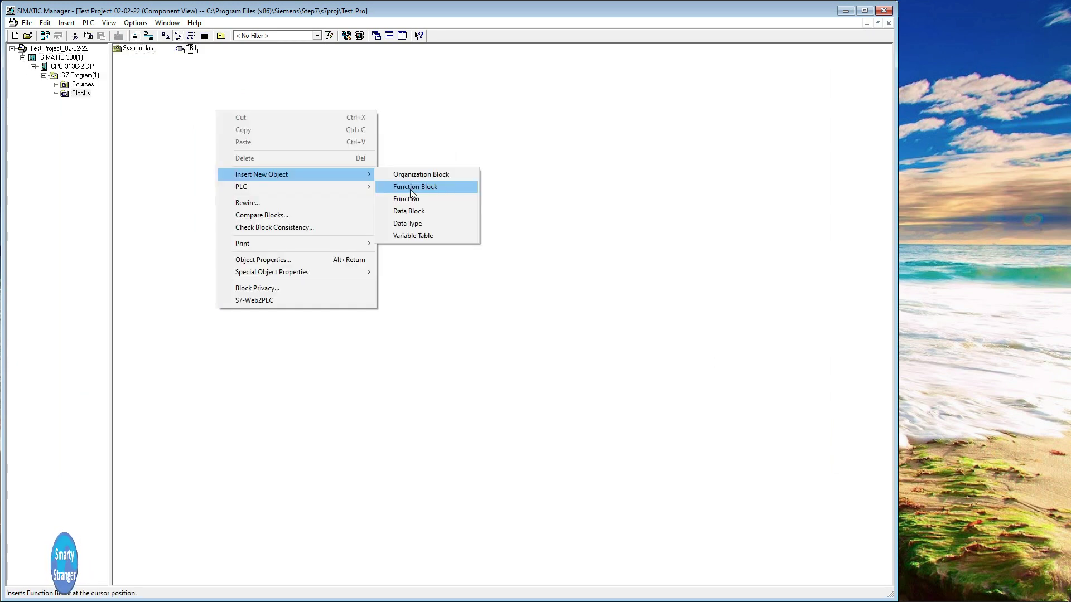
left_click(410, 198)
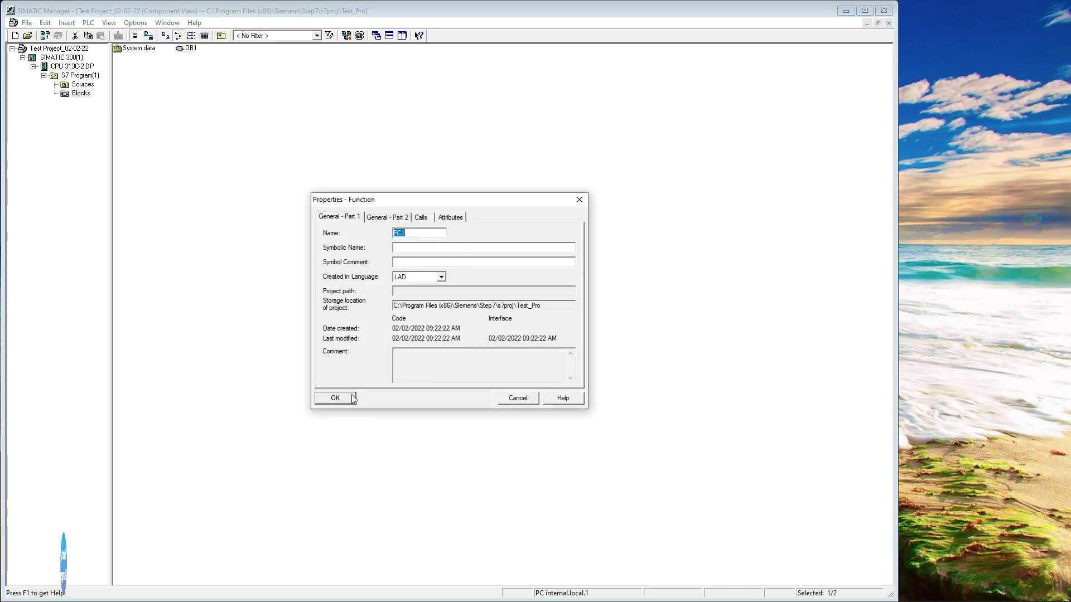
left_click(336, 398)
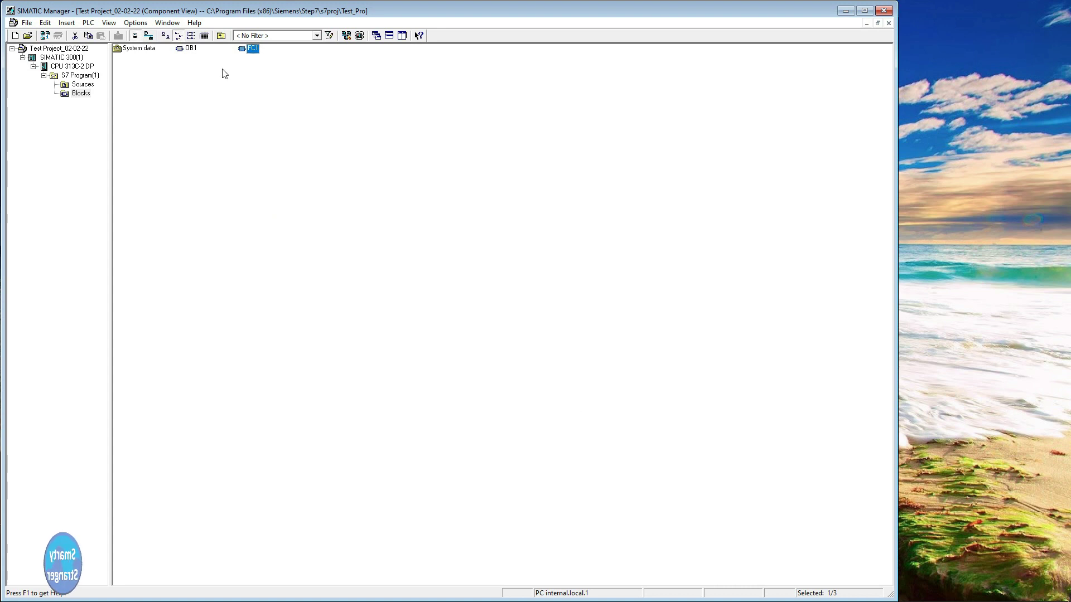
key("Return")
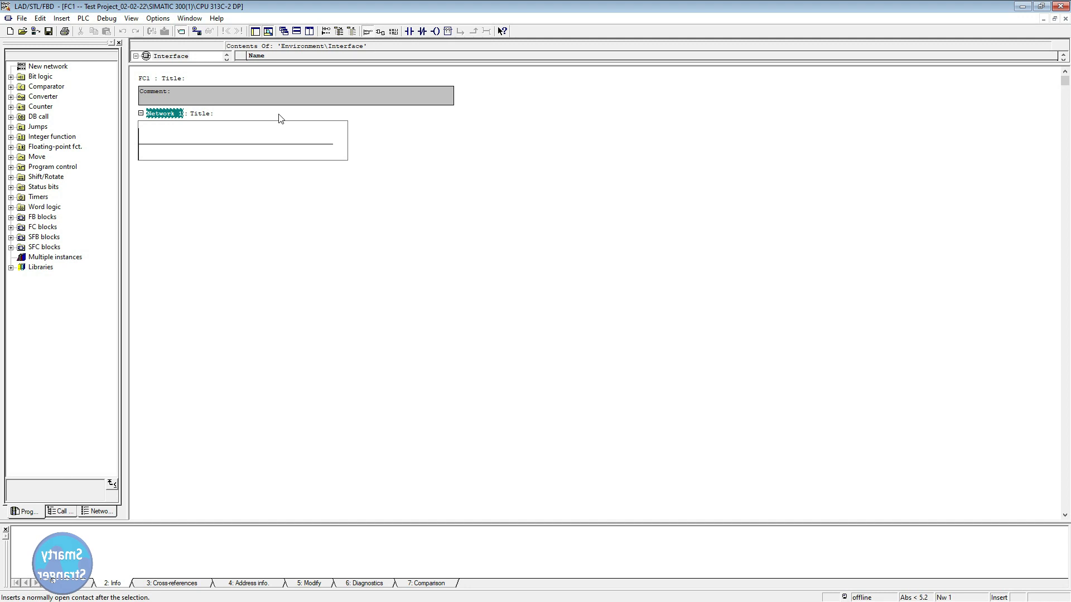
left_click(11, 77)
left_click(11, 77)
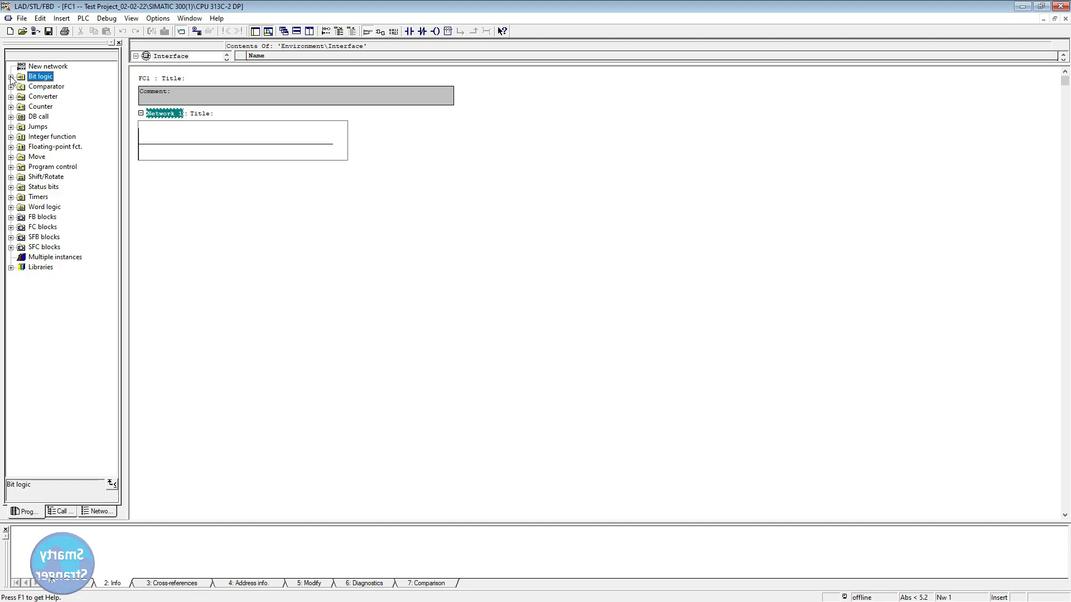
left_click(11, 87)
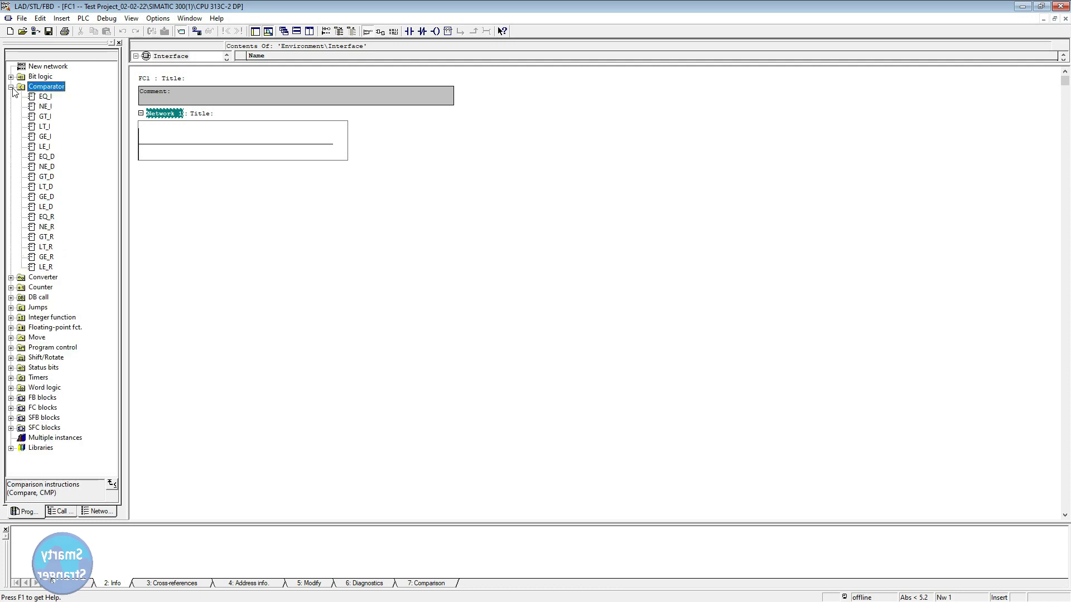
left_click(11, 87)
left_click(11, 268)
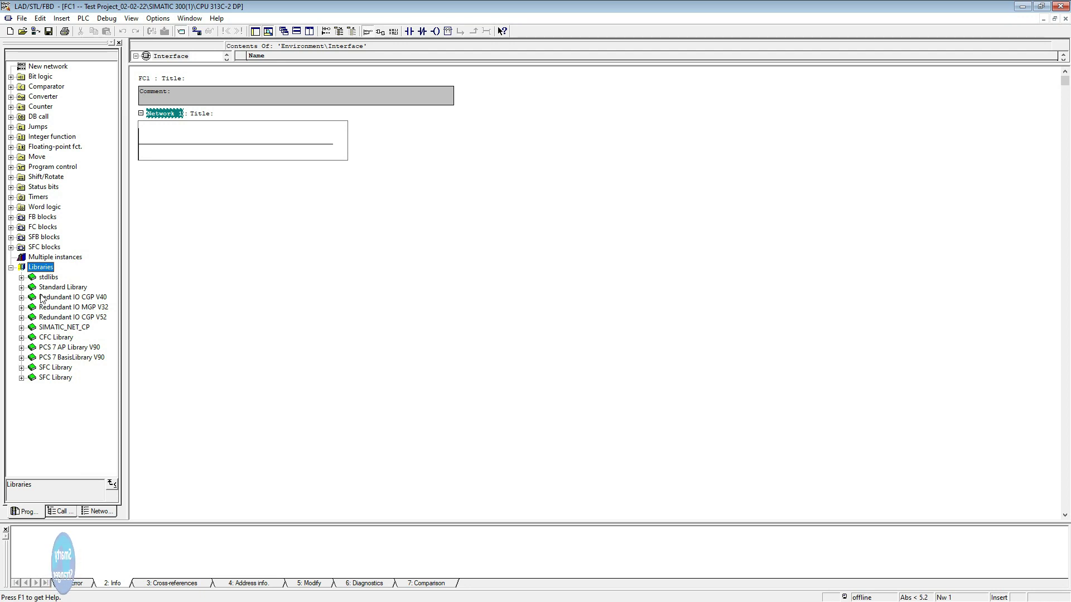
left_click(29, 319)
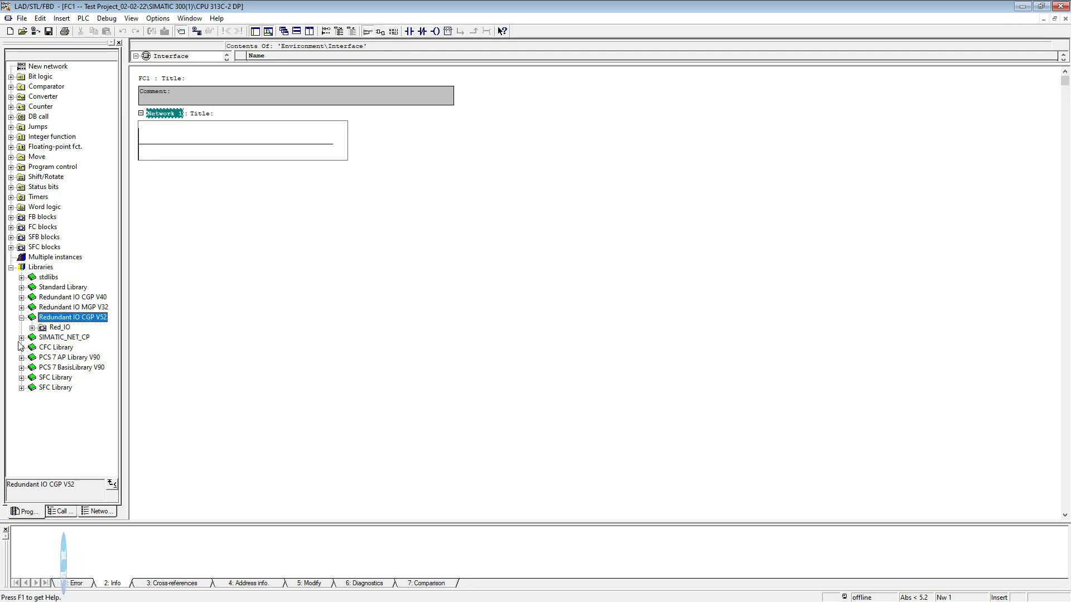
left_click(22, 368)
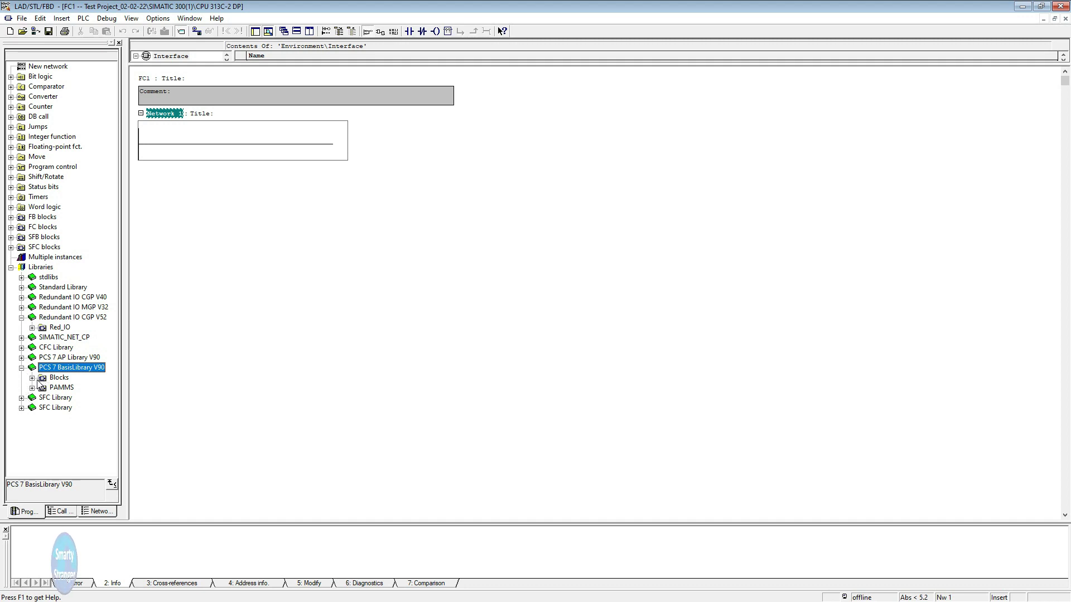
left_click(43, 379)
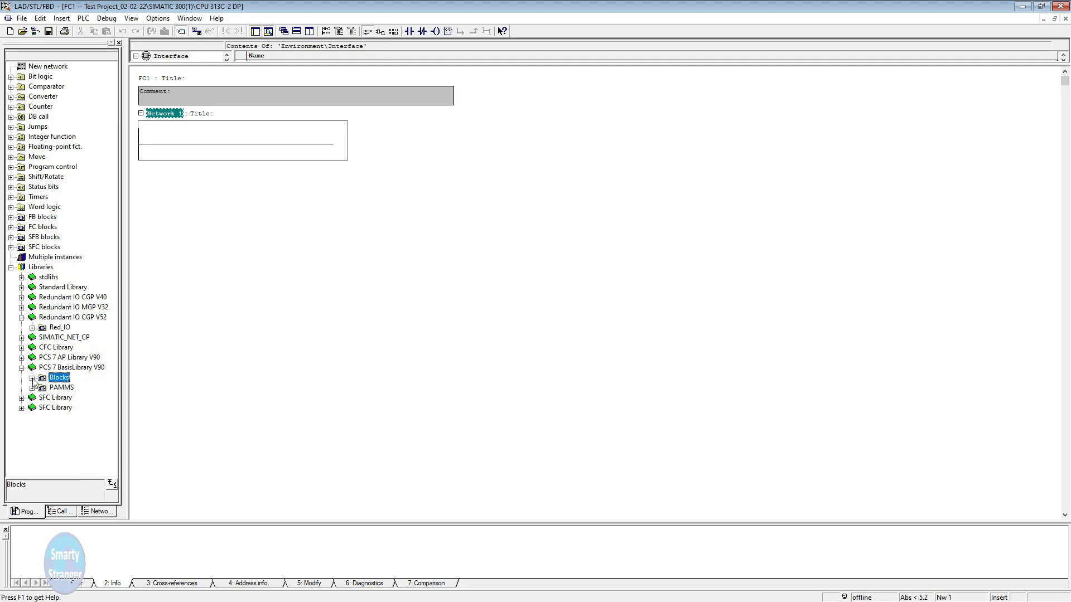
left_click(32, 379)
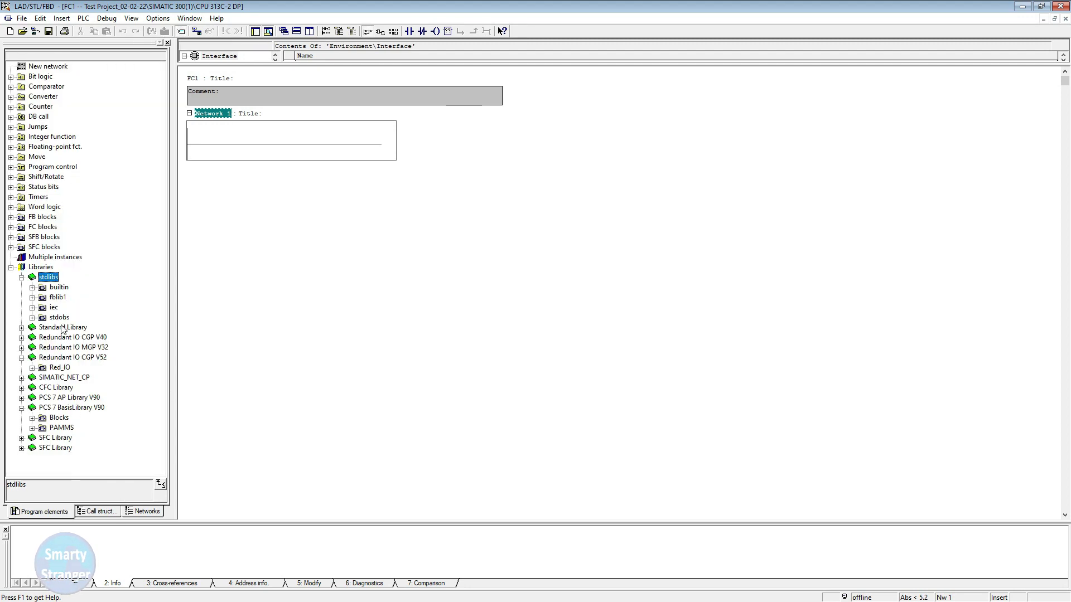
left_click(43, 309)
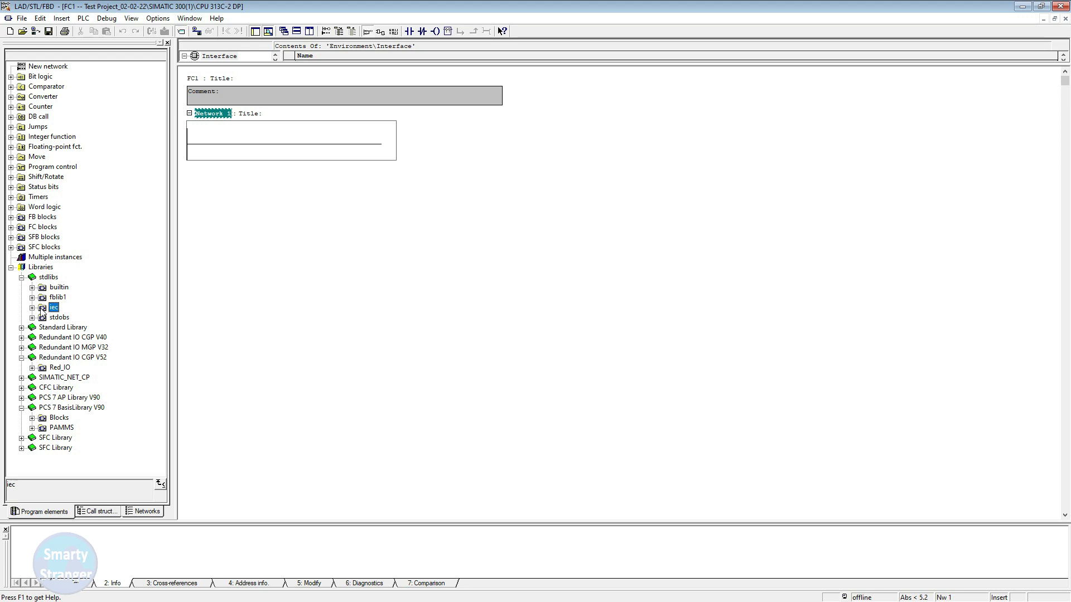
left_click(32, 309)
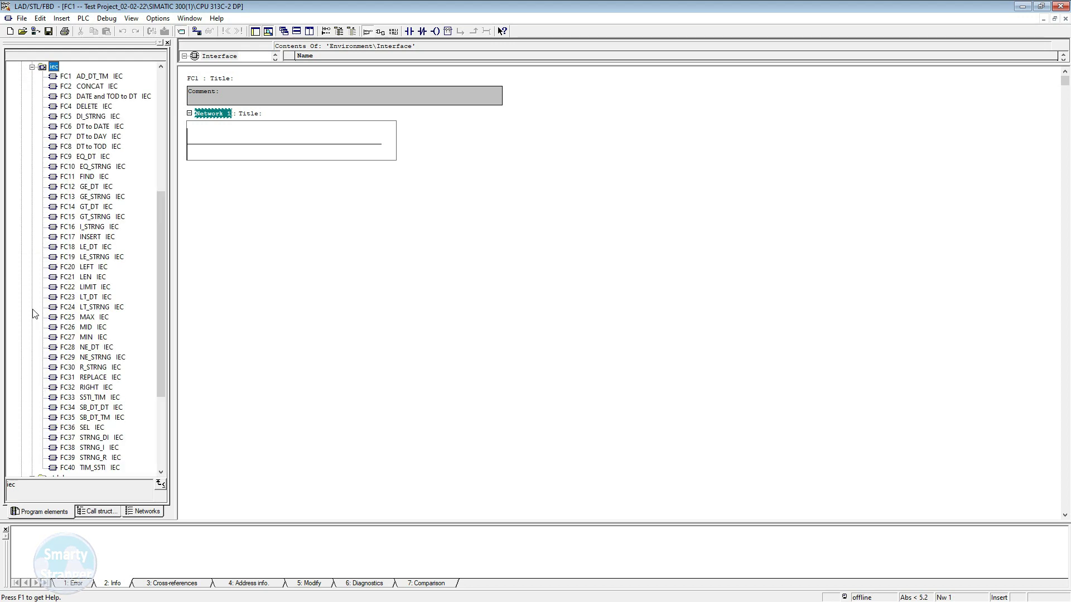
left_click(78, 297)
scroll(39, 206, "up", 5)
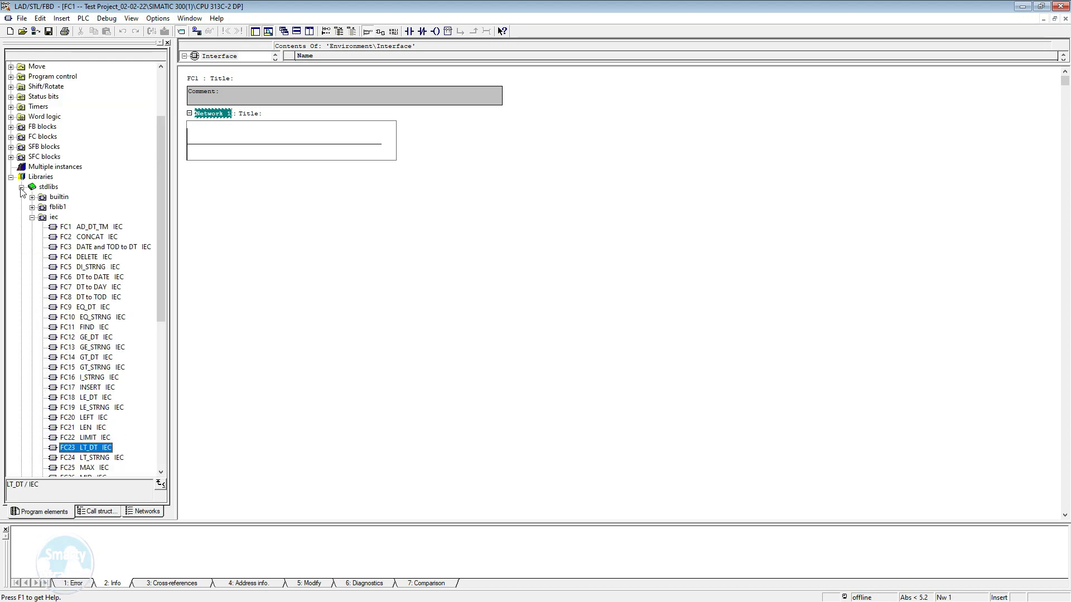
left_click(10, 177)
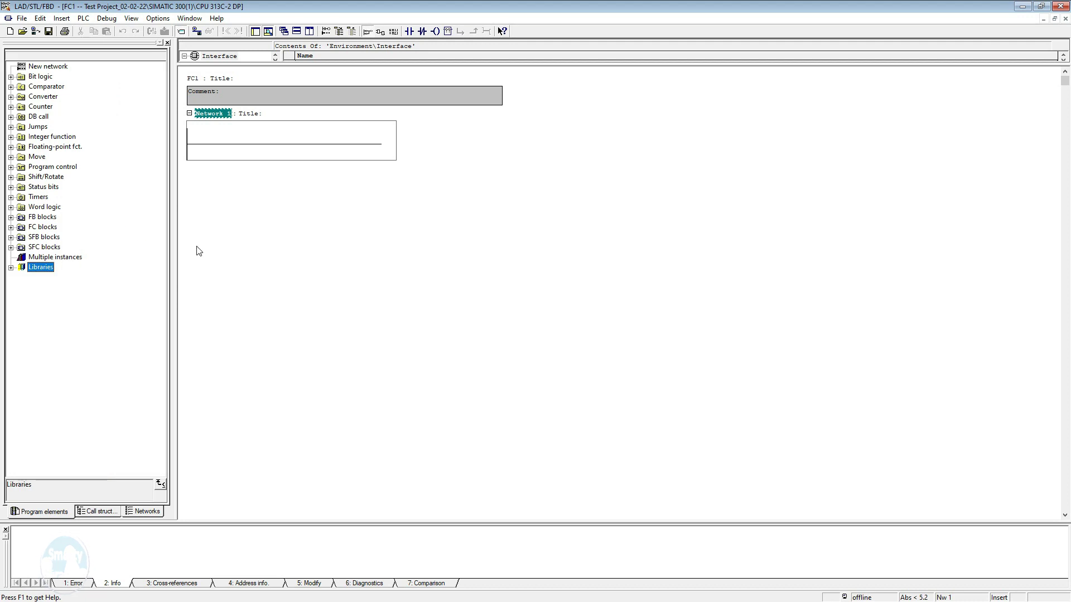
left_click(267, 144)
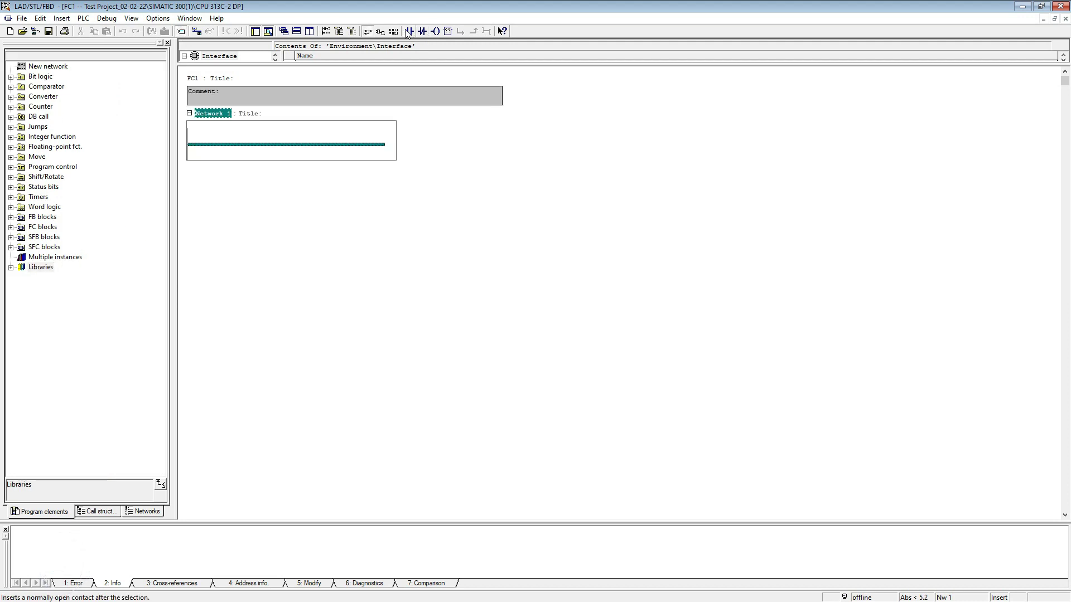
Step: Build Network 1 with a contact, an output coil and a parallel branch contact
left_click(407, 33)
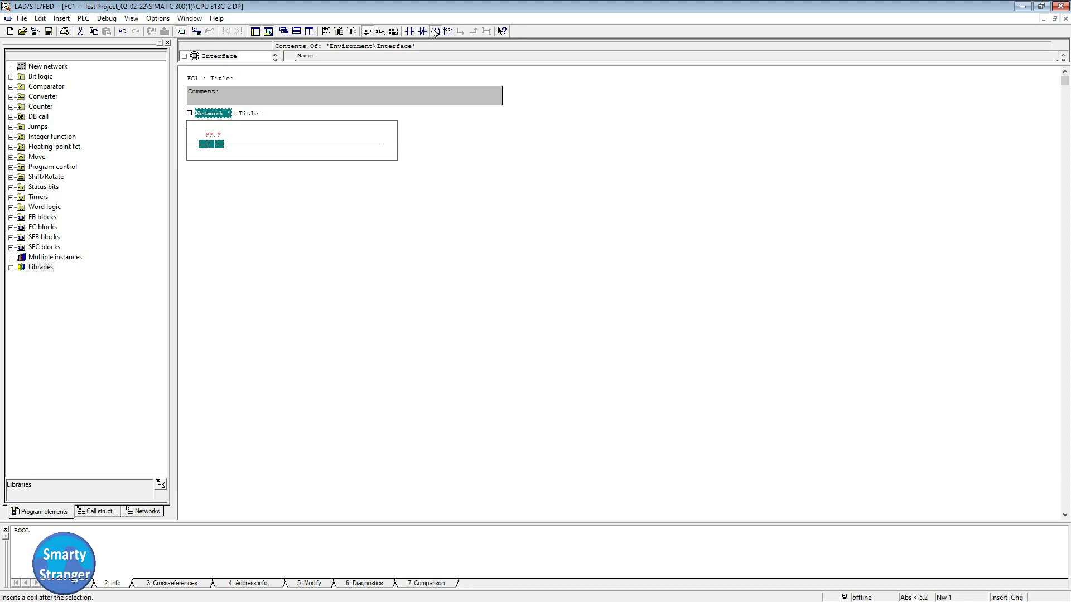
left_click(435, 31)
left_click(399, 77)
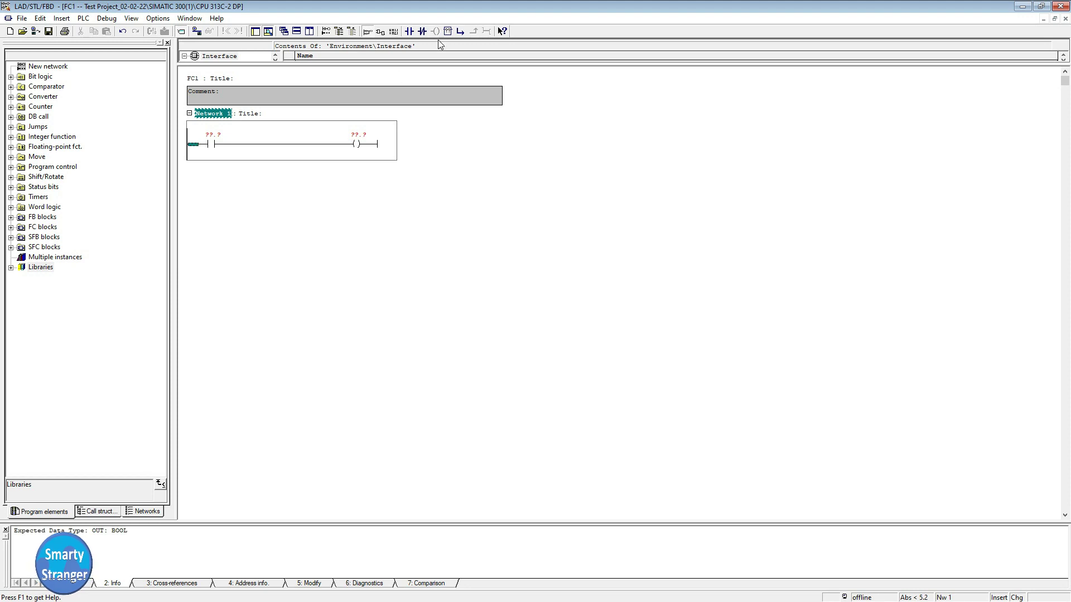
left_click(409, 31)
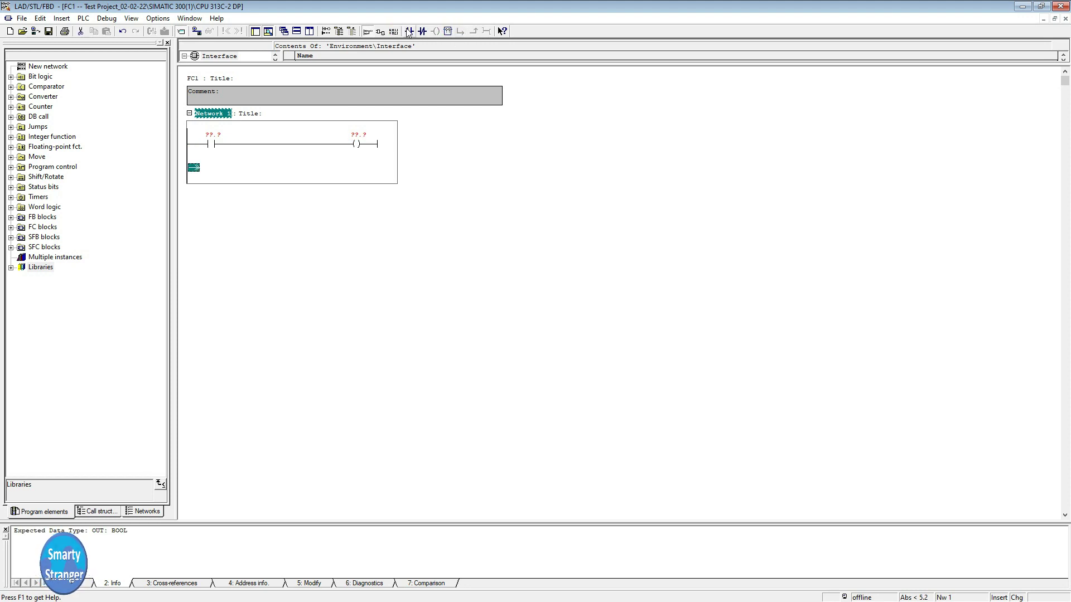
left_click(409, 31)
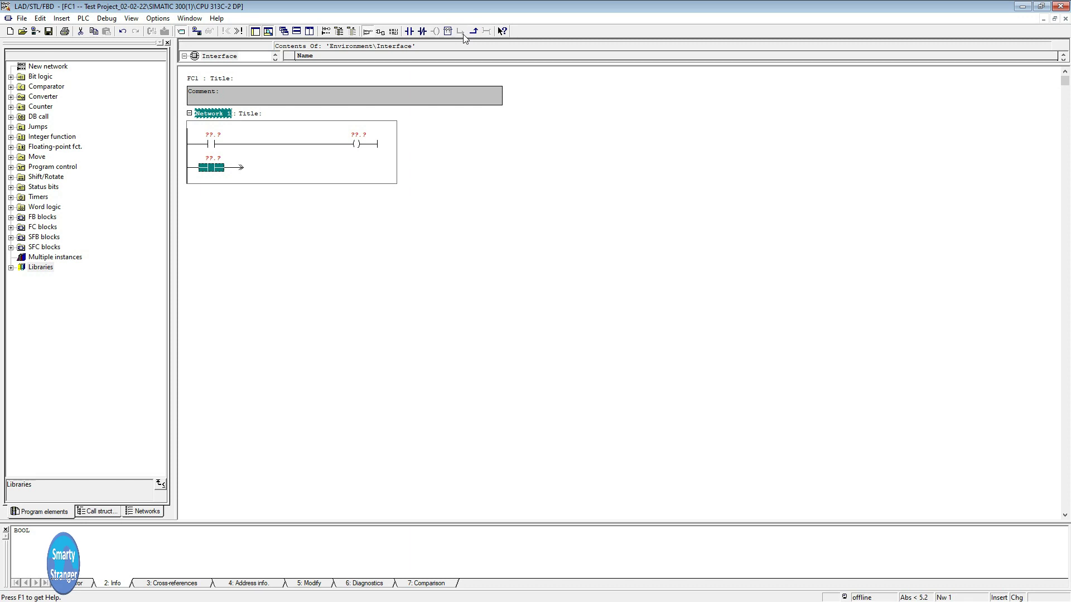
left_click(475, 32)
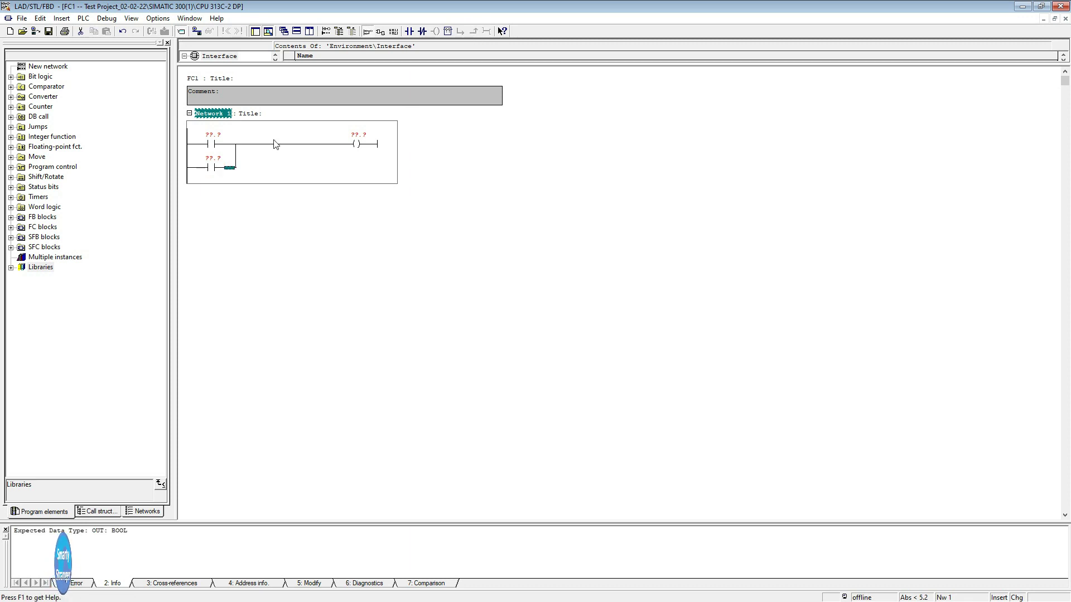
Step: Address the contacts I0.0 and I0.1 and the coil Q0.0, then save FC1
left_click(234, 135)
type("i0.0")
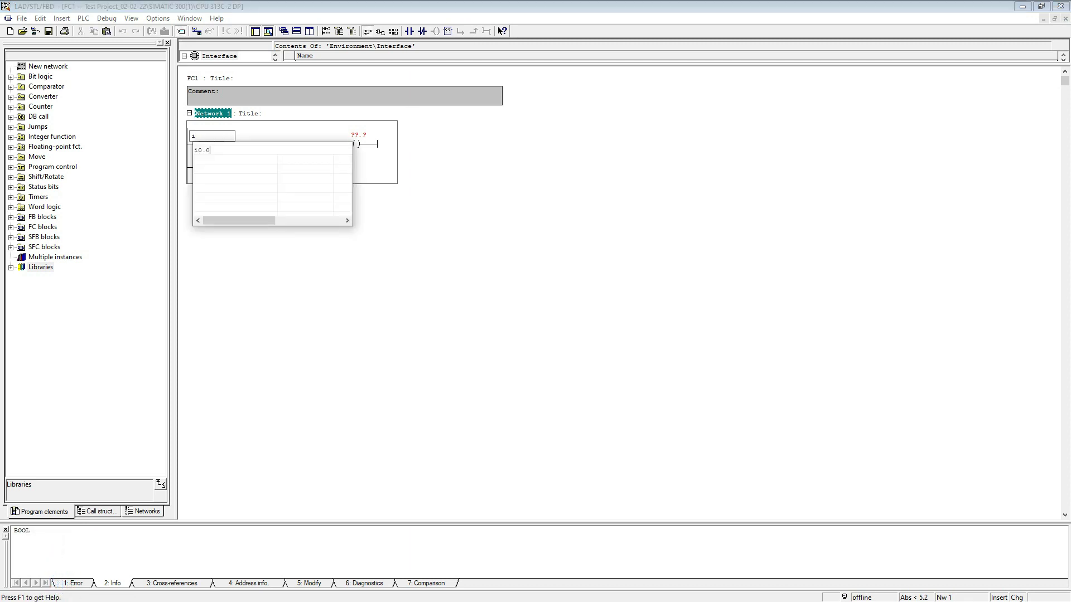
key("Return")
type("i0.")
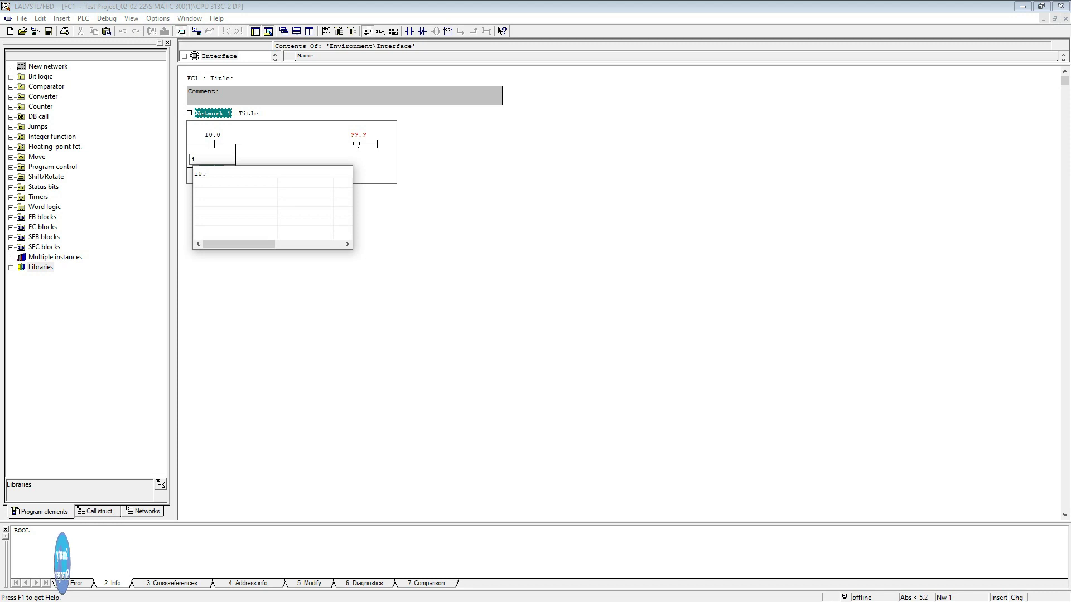
type("1")
key("Return")
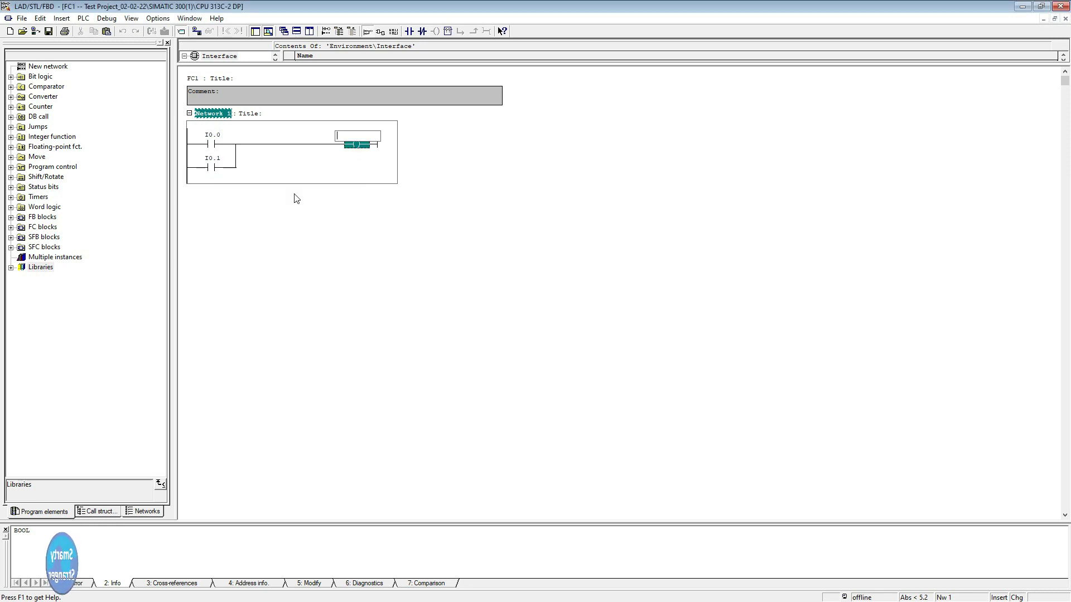
type("q")
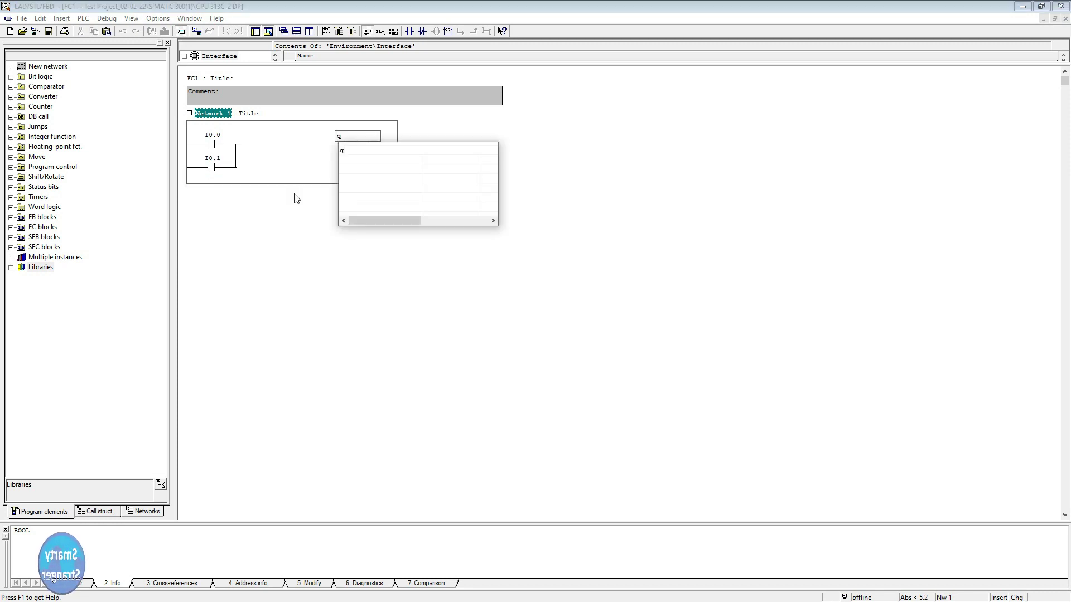
type("0.0")
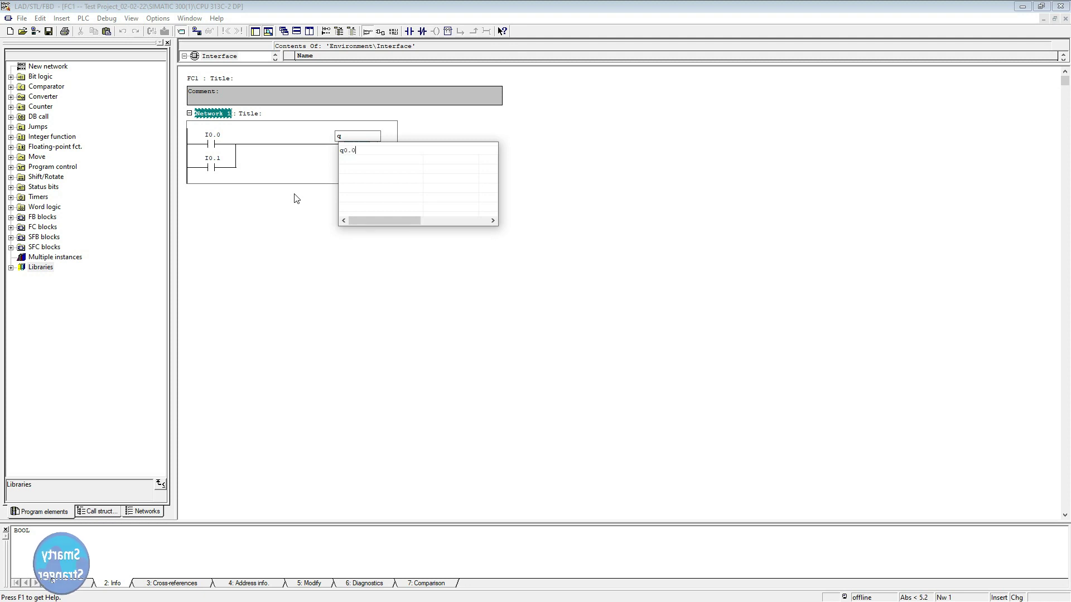
key("Return")
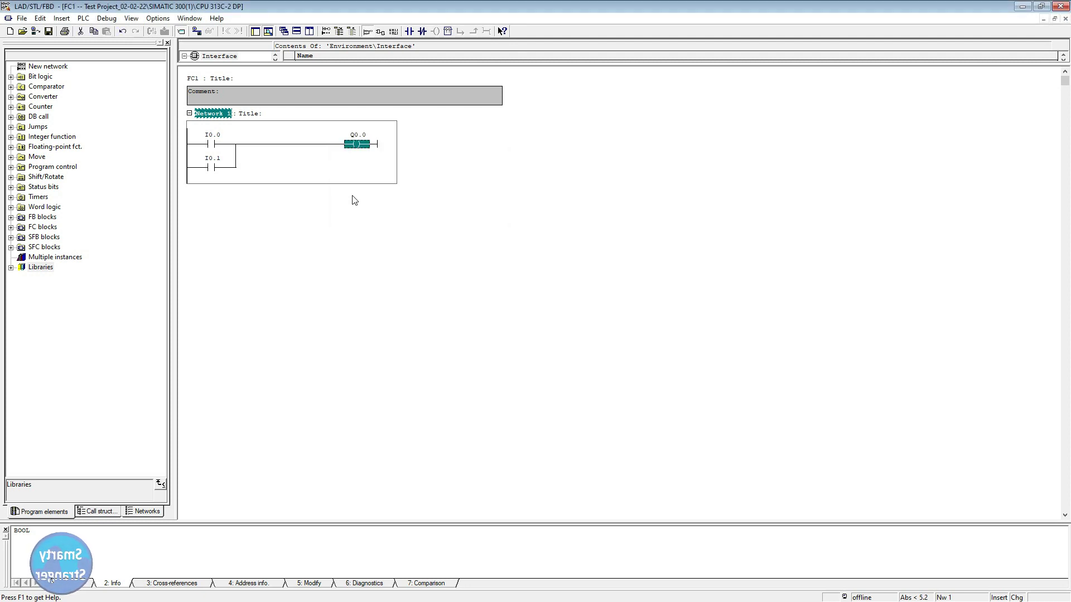
left_click(48, 31)
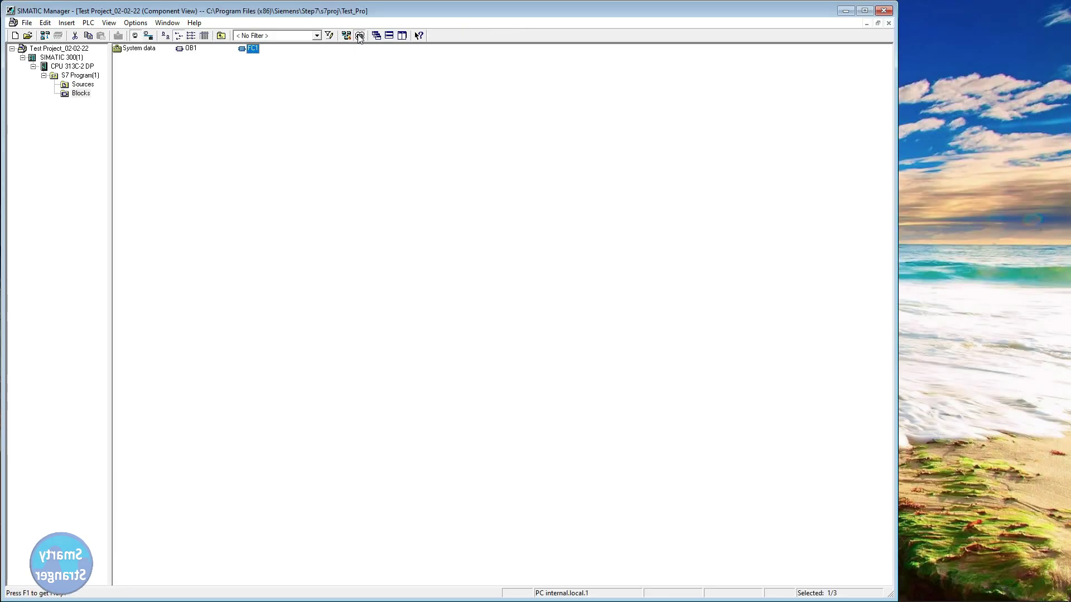
Step: Start S7-PLCSIM and set the PG/PC interface to PLCSIM.PROFIBUS.1
left_click(360, 36)
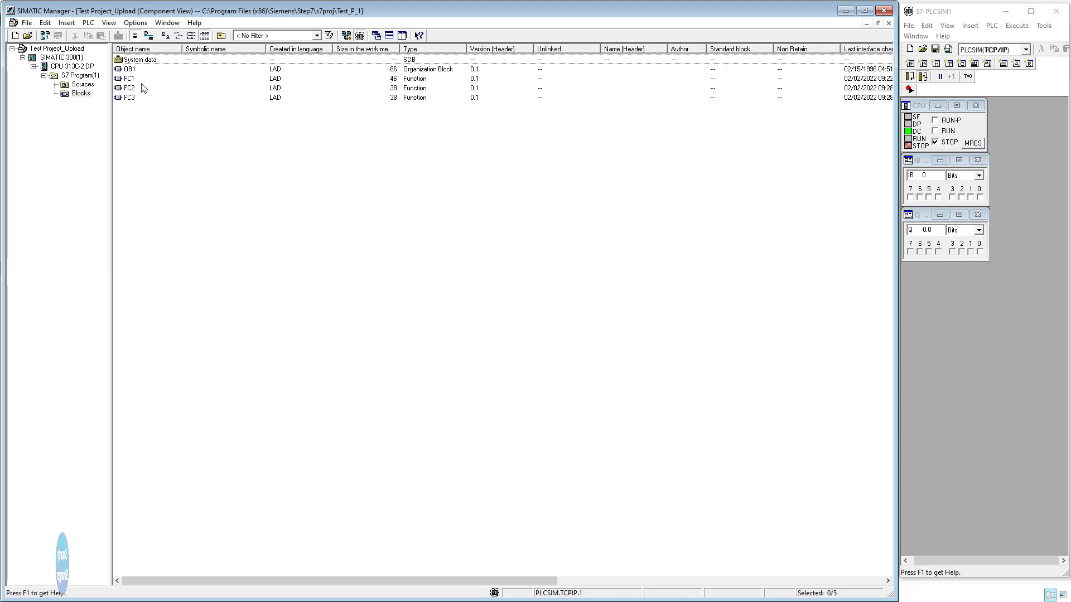
left_click(134, 25)
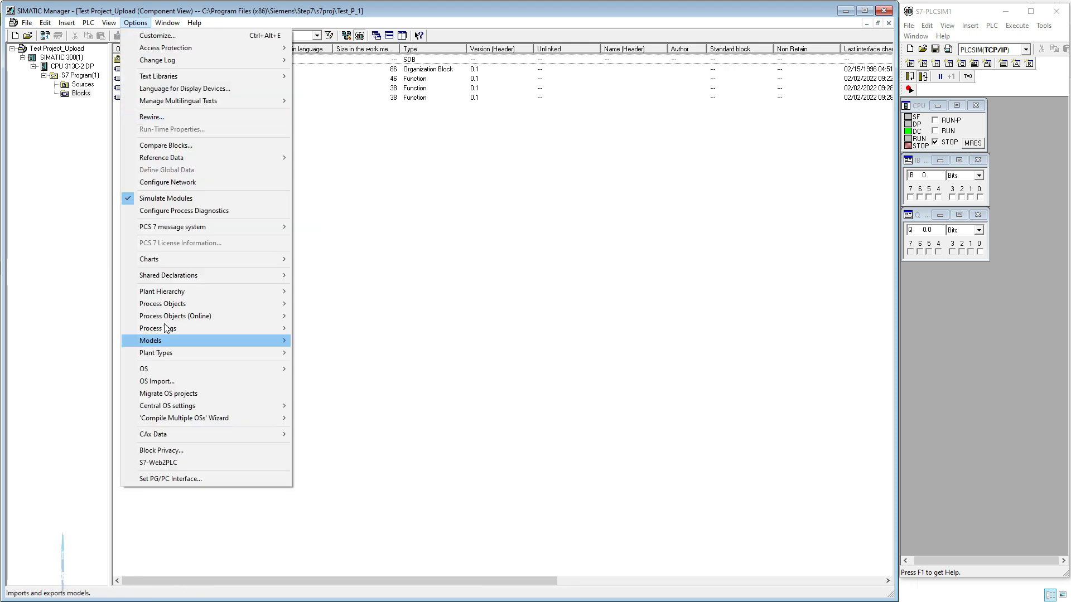
left_click(194, 477)
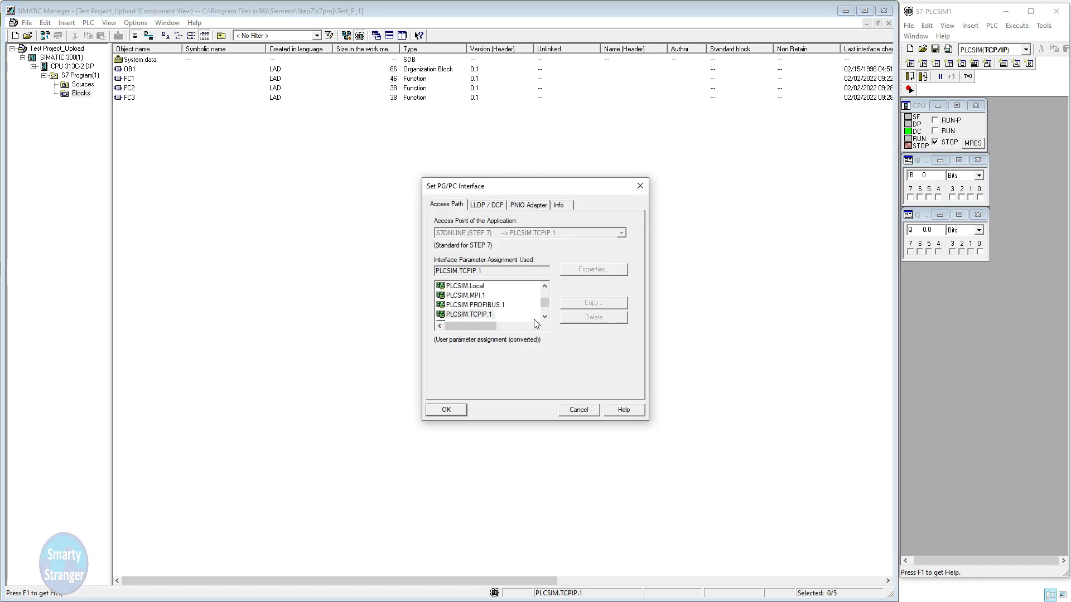
left_click(487, 306)
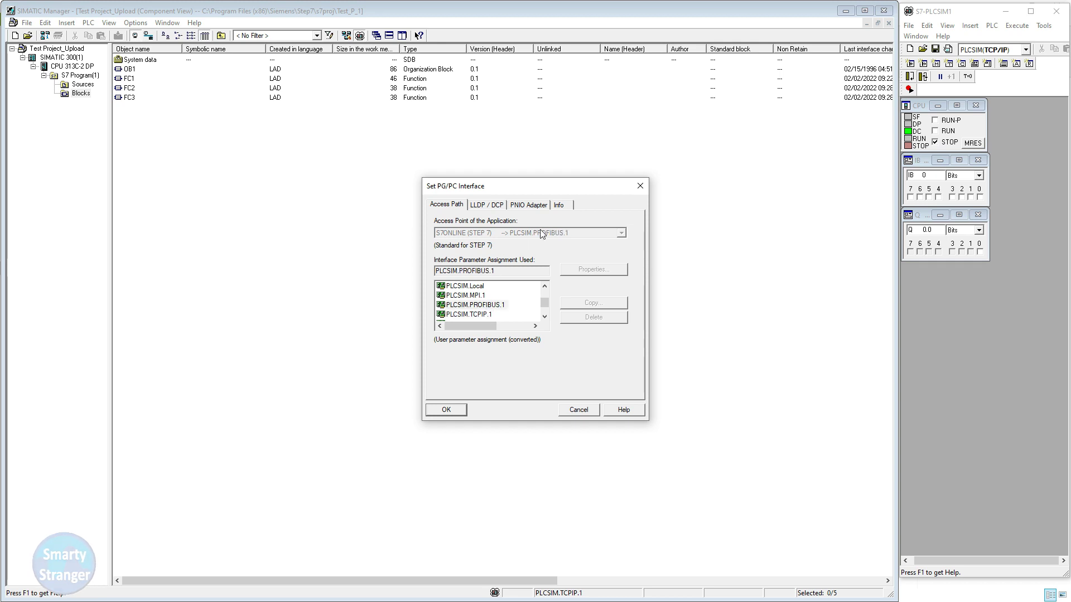
left_click(462, 413)
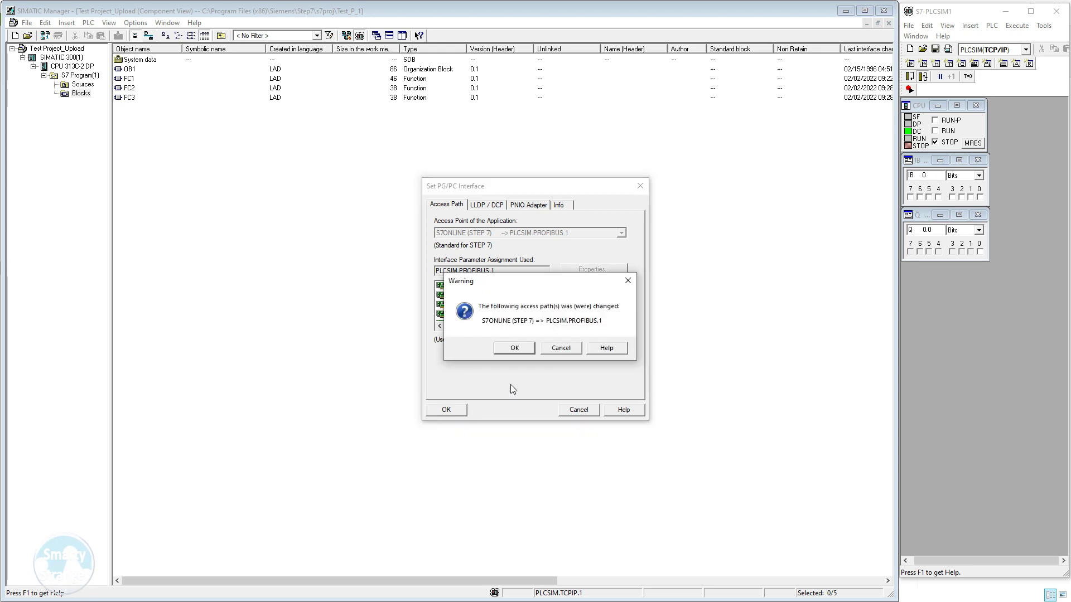
left_click(520, 348)
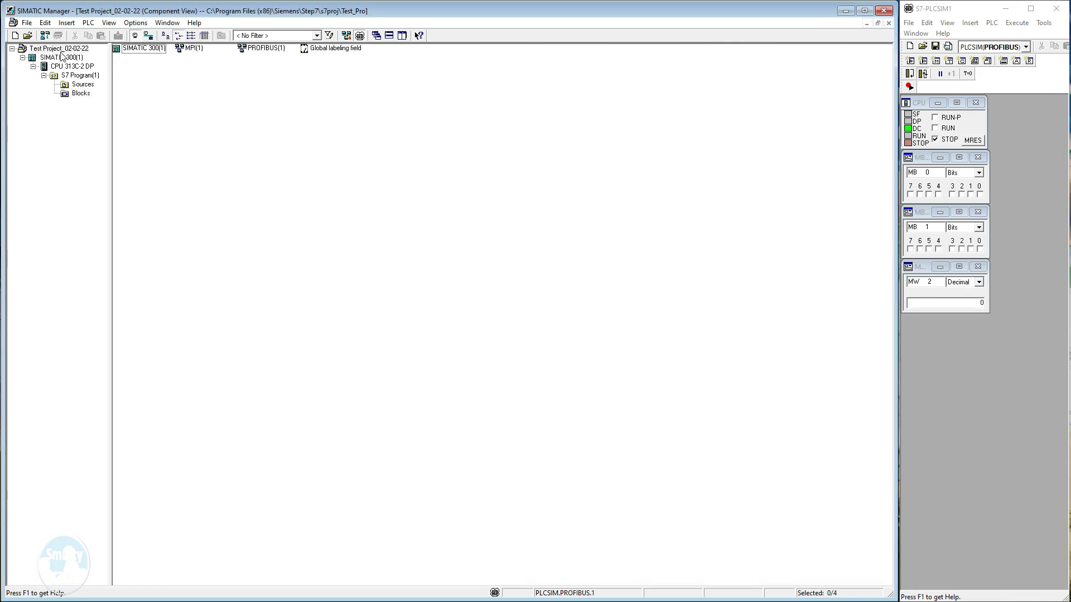
Step: Download the SIMATIC 300(1) station to the simulated CPU
left_click(60, 59)
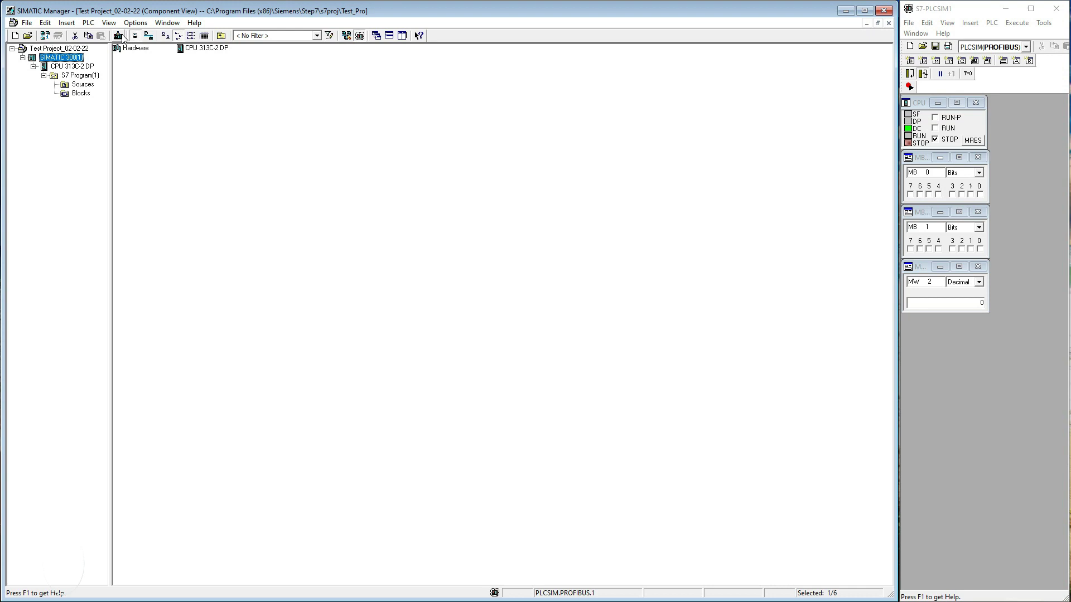
left_click(120, 35)
left_click(379, 340)
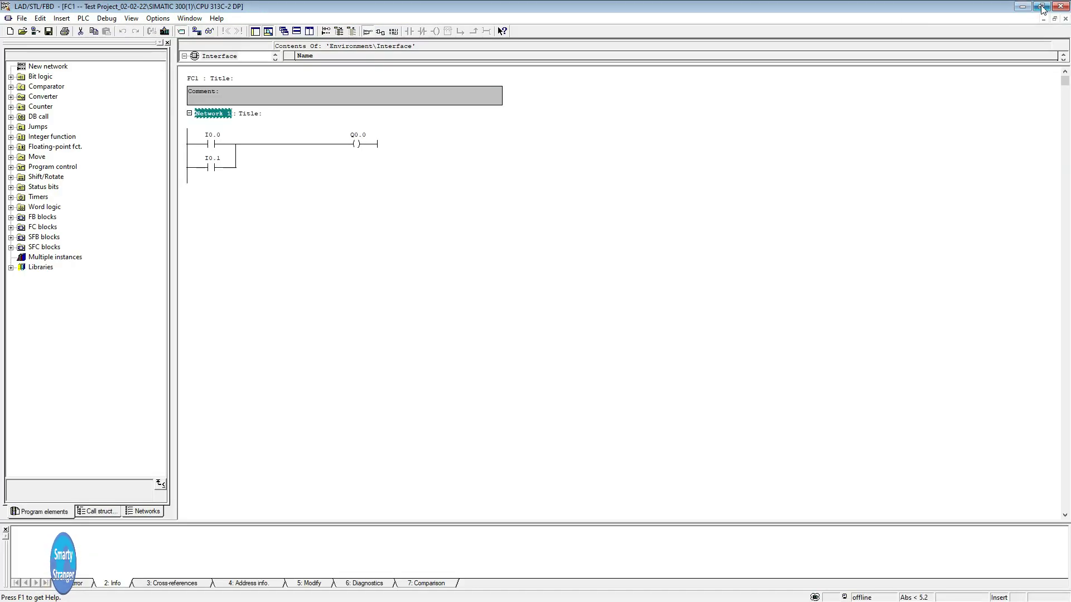
Step: Monitor FC1 online while toggling inputs I0.0 and I0.1 on and off, then stop monitoring
left_click(1042, 7)
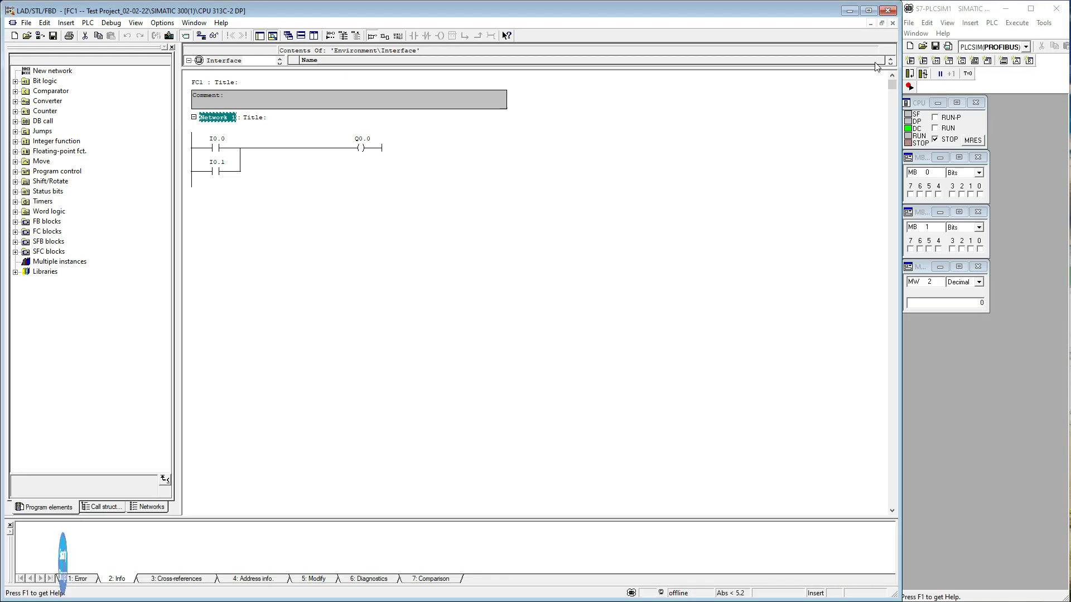
key("ctrl+F7")
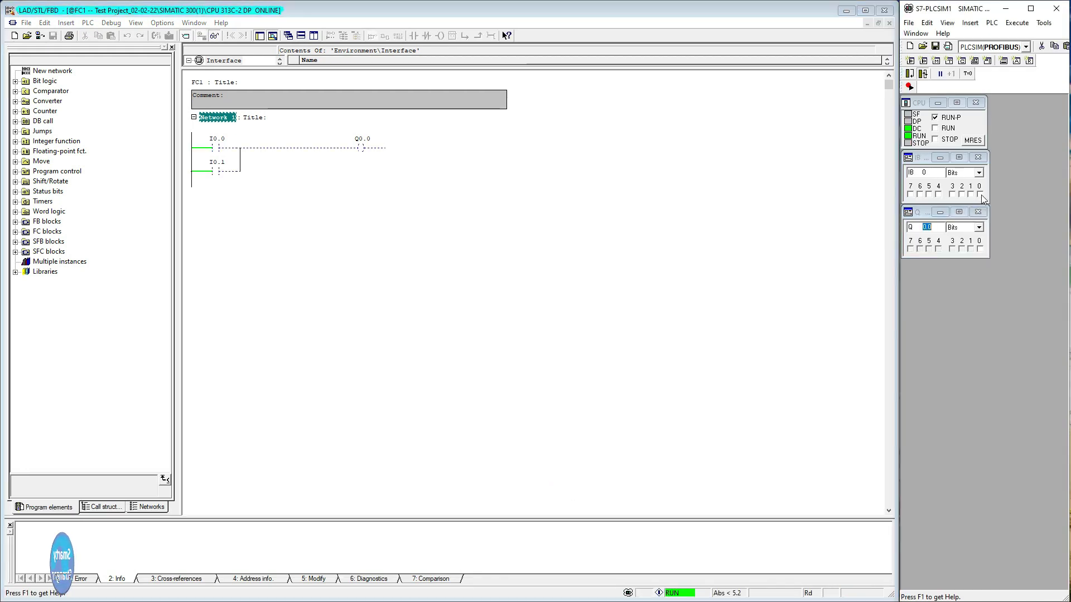
left_click(980, 194)
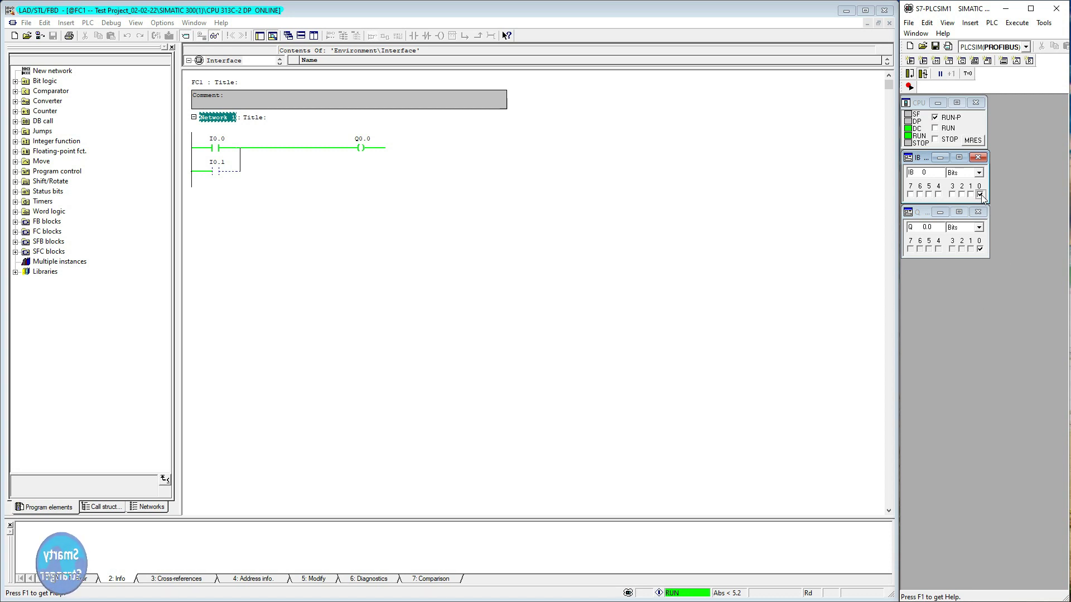
left_click(980, 194)
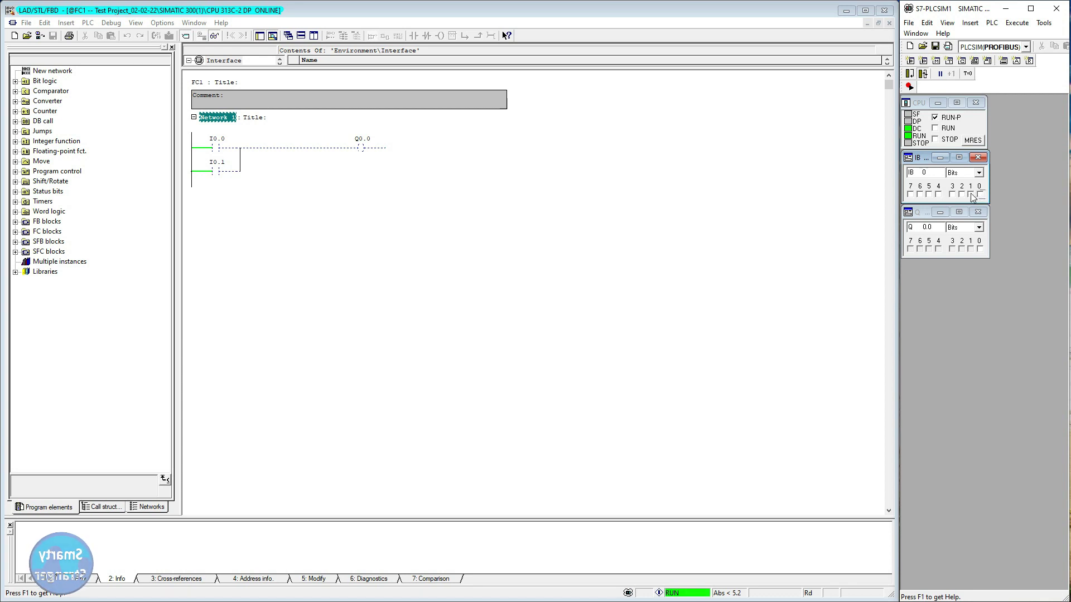
left_click(971, 194)
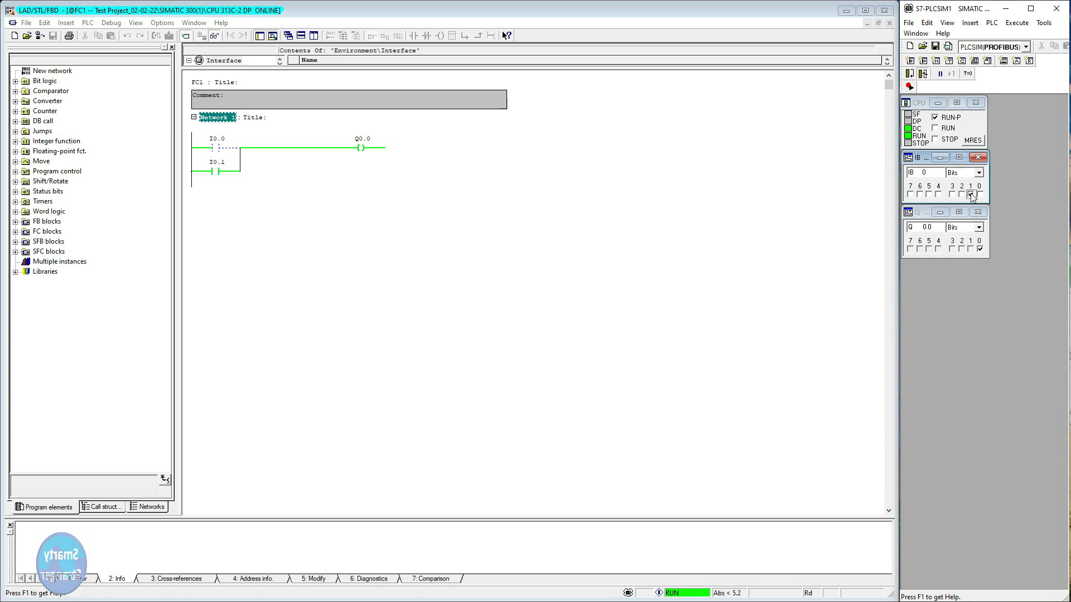
left_click(971, 195)
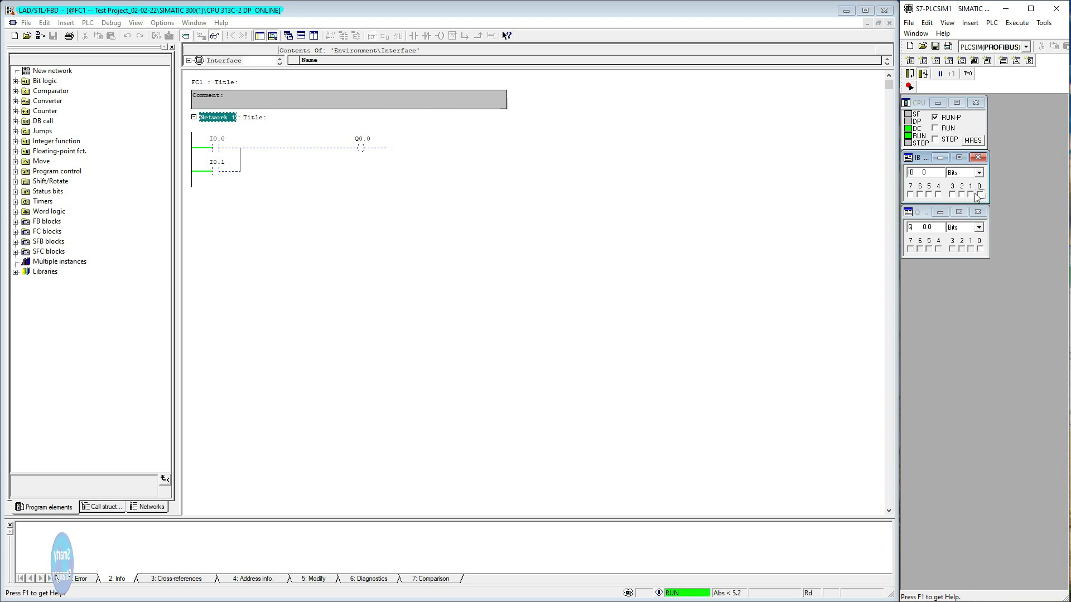
left_click(980, 194)
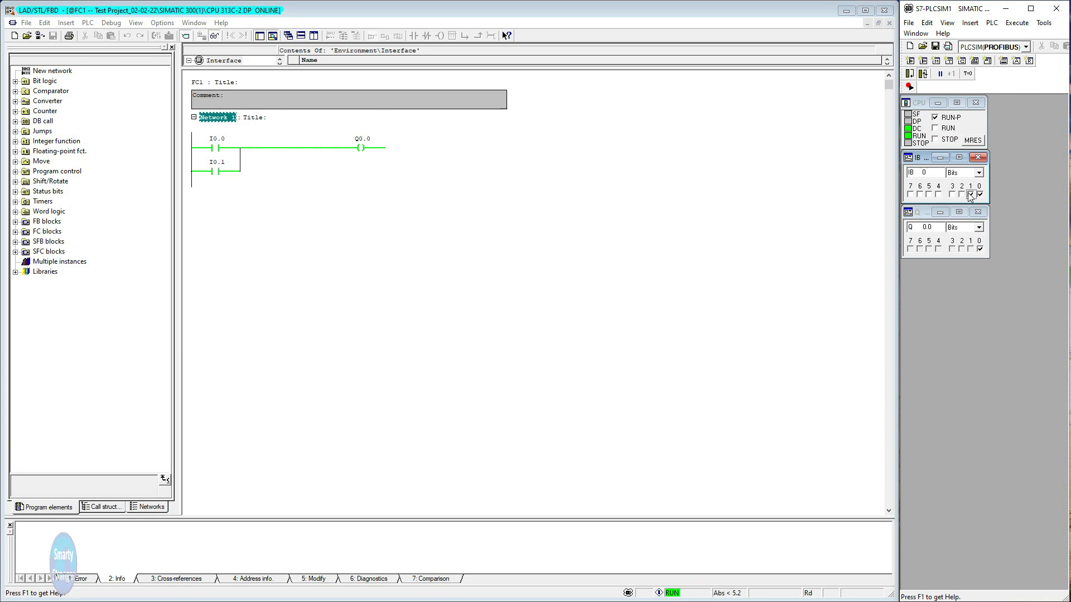
left_click(970, 195)
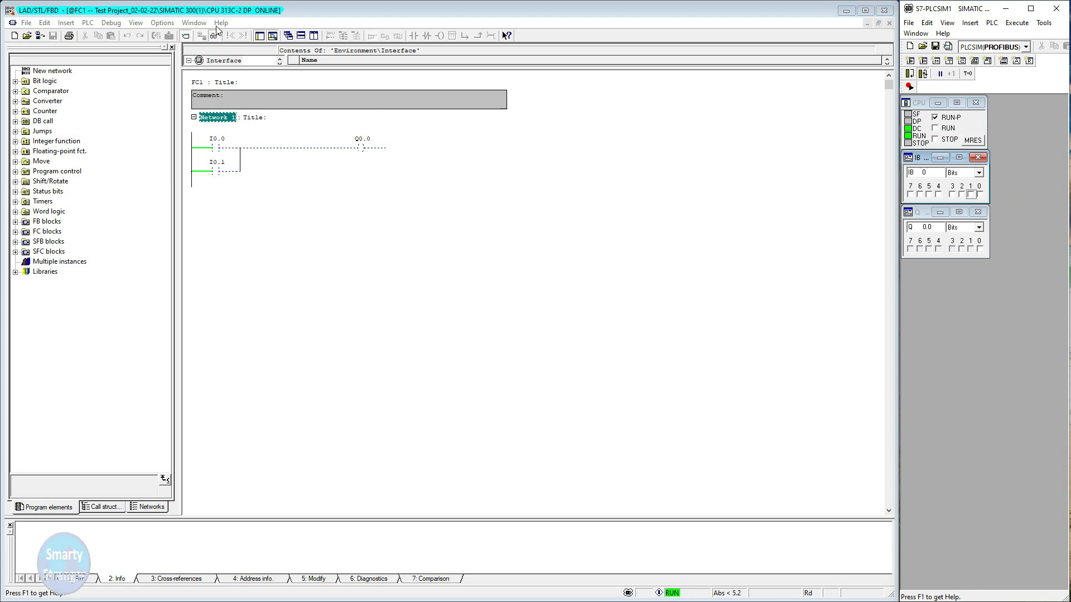
left_click(225, 38)
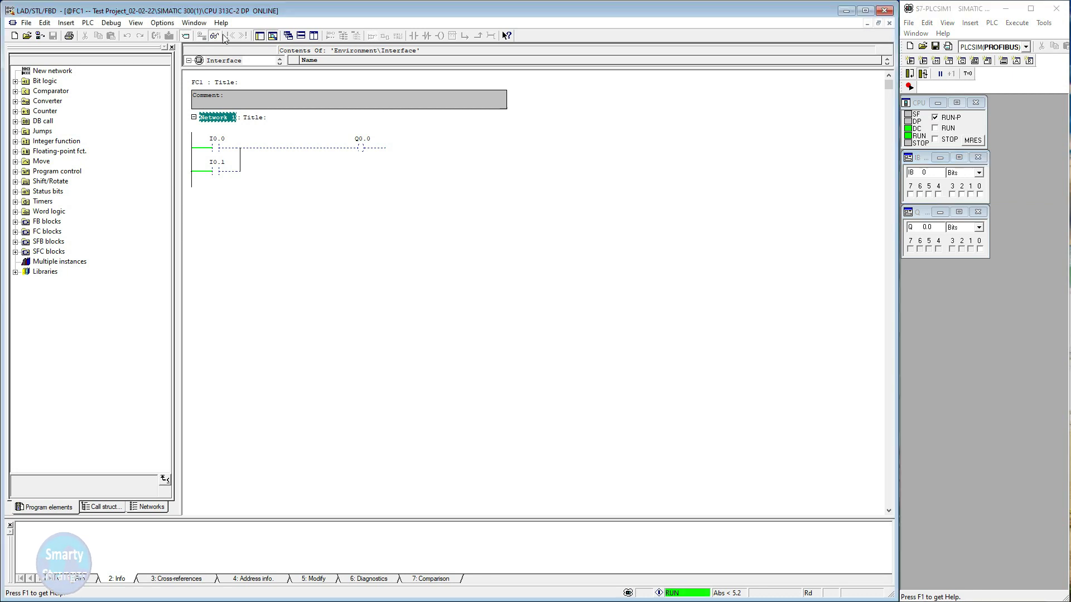
Step: Stop the simulated CPU, close FC1, and insert a new function FC3 into Blocks
left_click(937, 140)
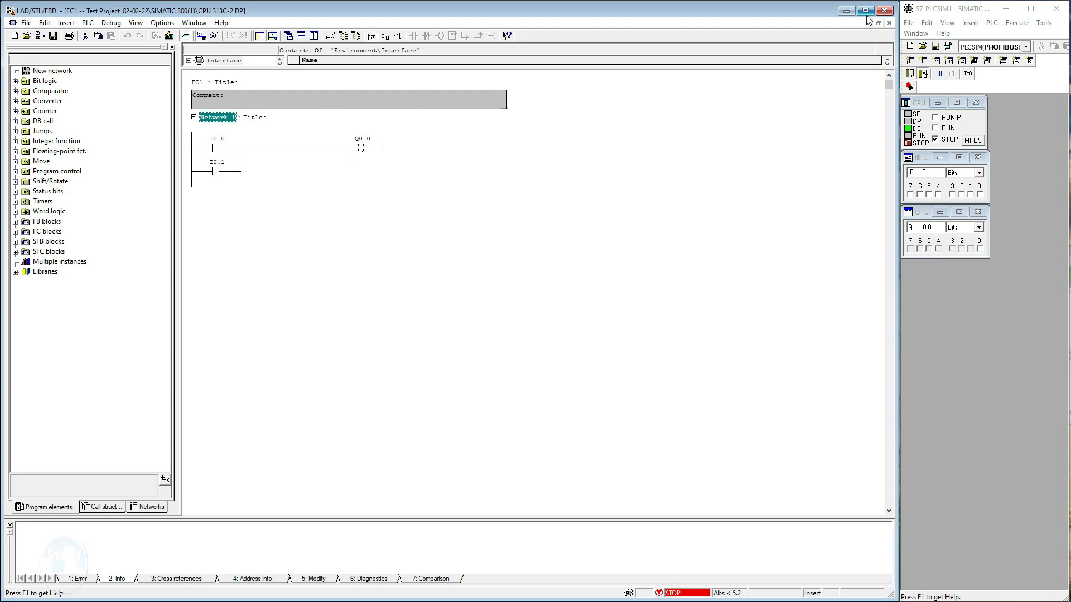
left_click(884, 11)
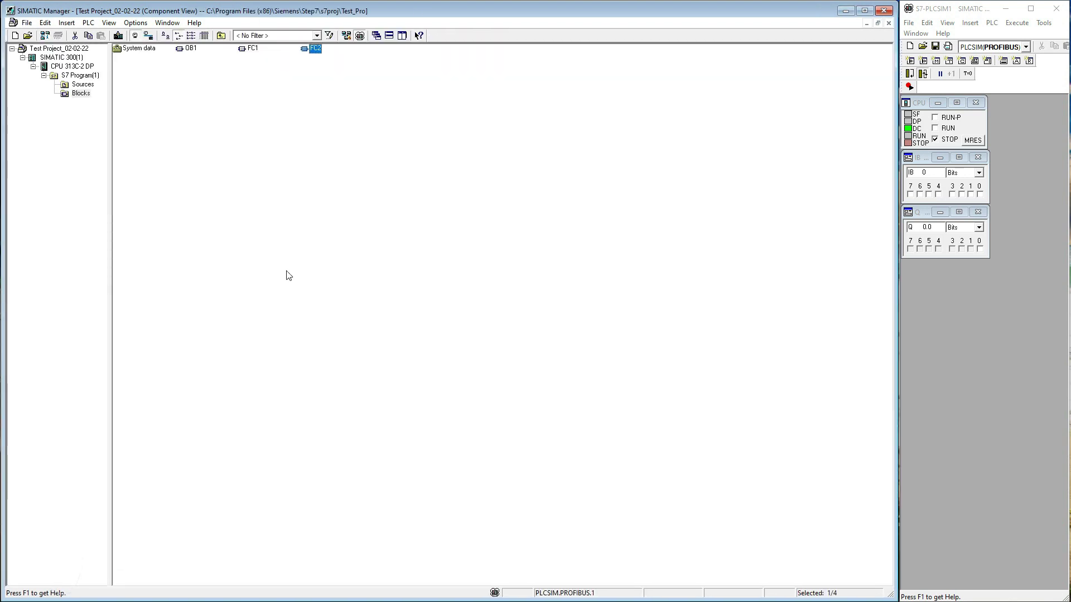
right_click(289, 275)
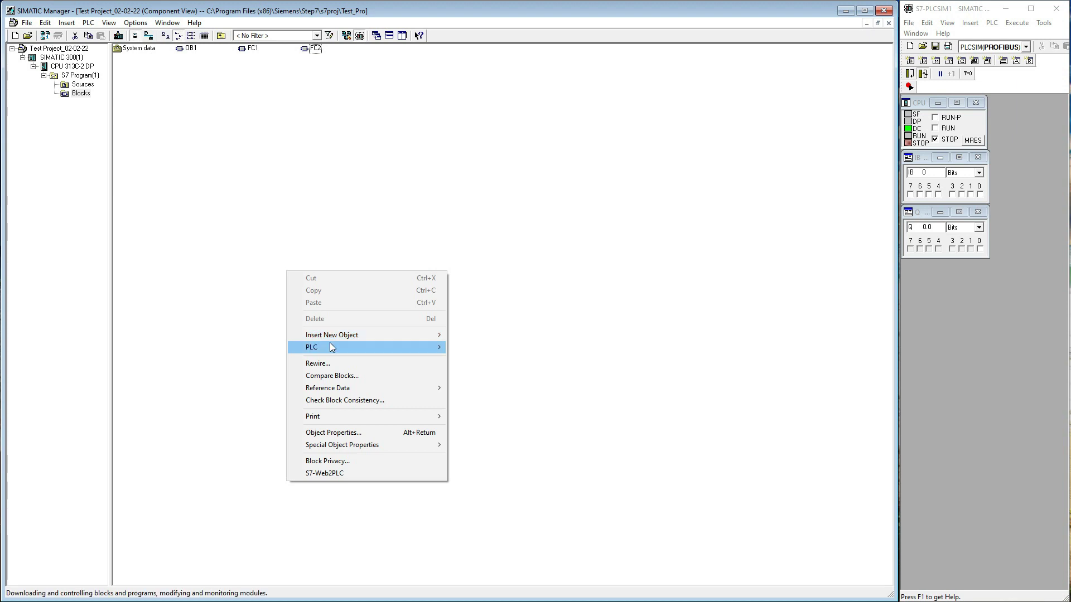
mouse_move(331, 338)
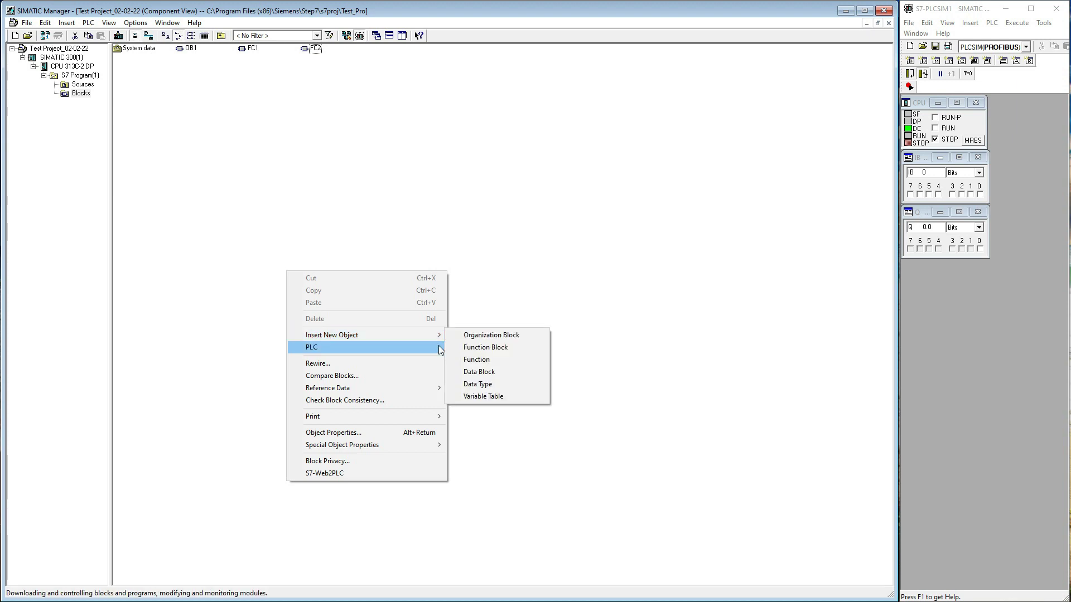
left_click(483, 360)
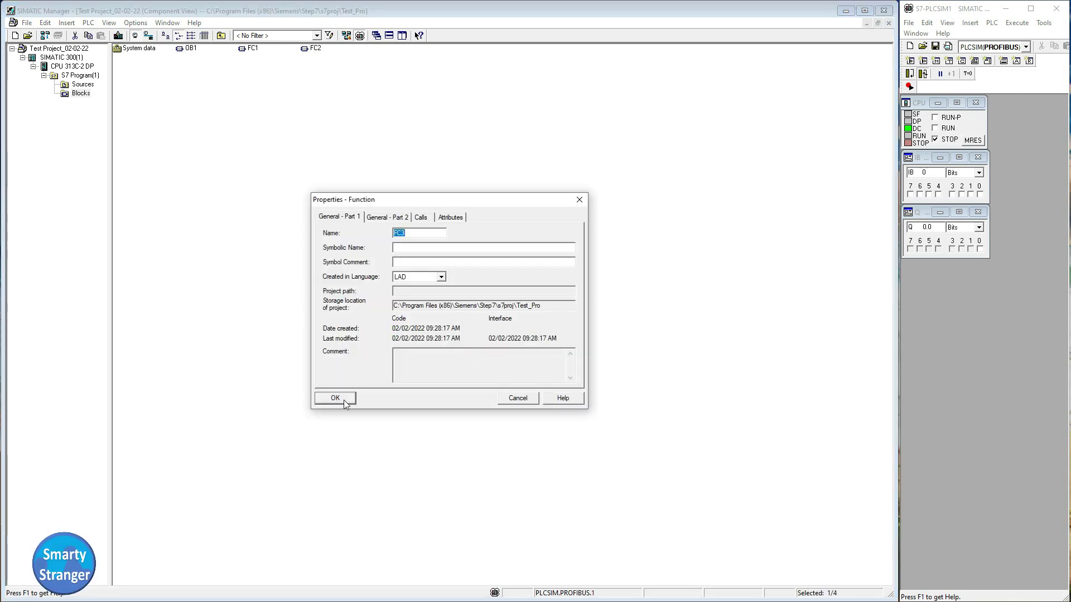
left_click(344, 396)
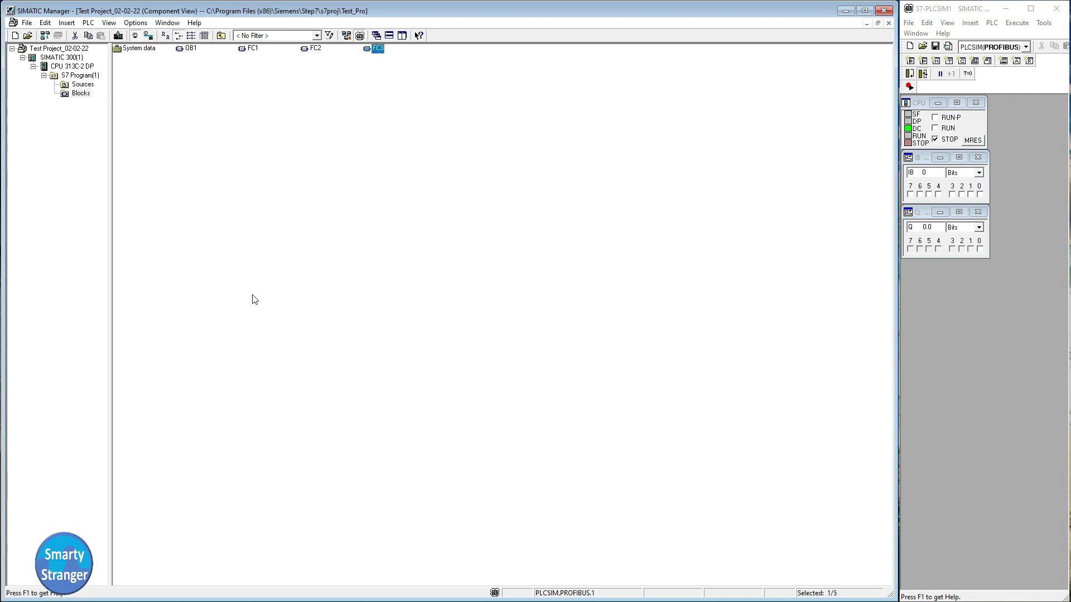
Step: Download all blocks and system data to the simulated CPU, overwriting the existing blocks
right_click(78, 93)
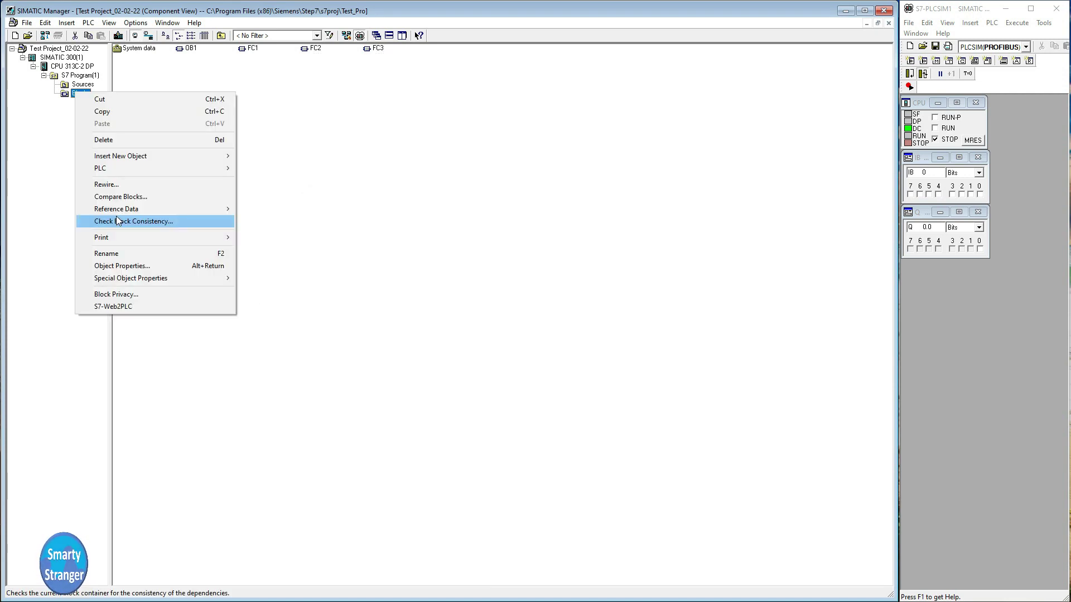
mouse_move(120, 173)
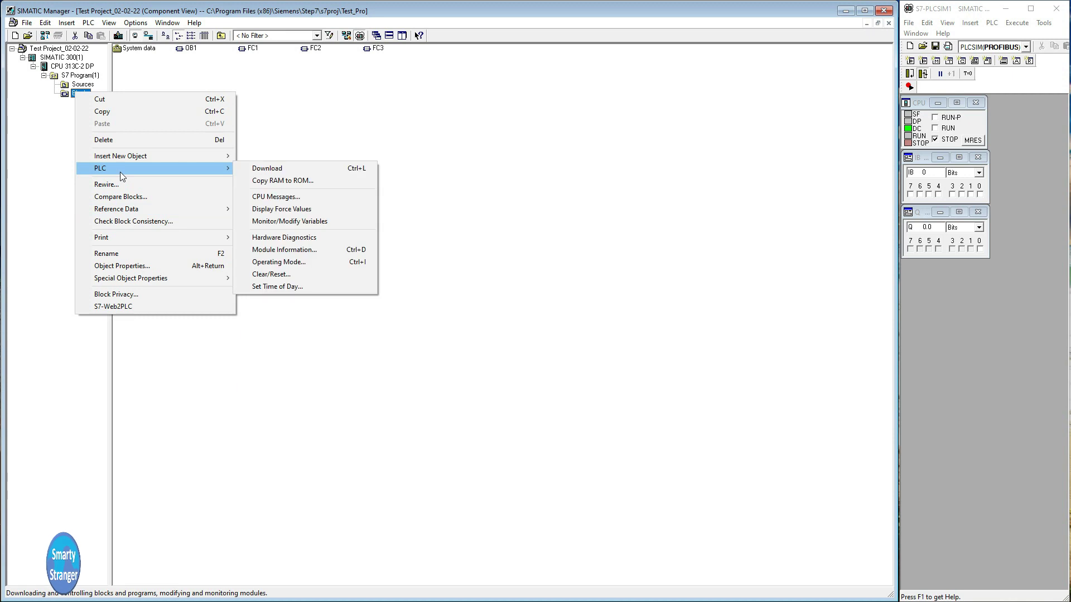
left_click(262, 173)
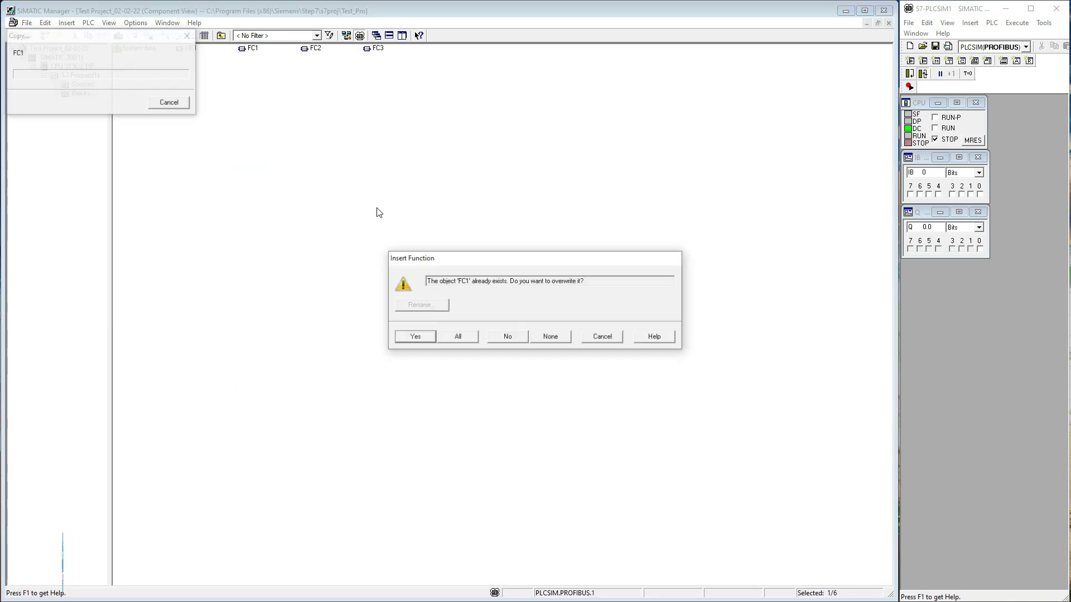
left_click(455, 337)
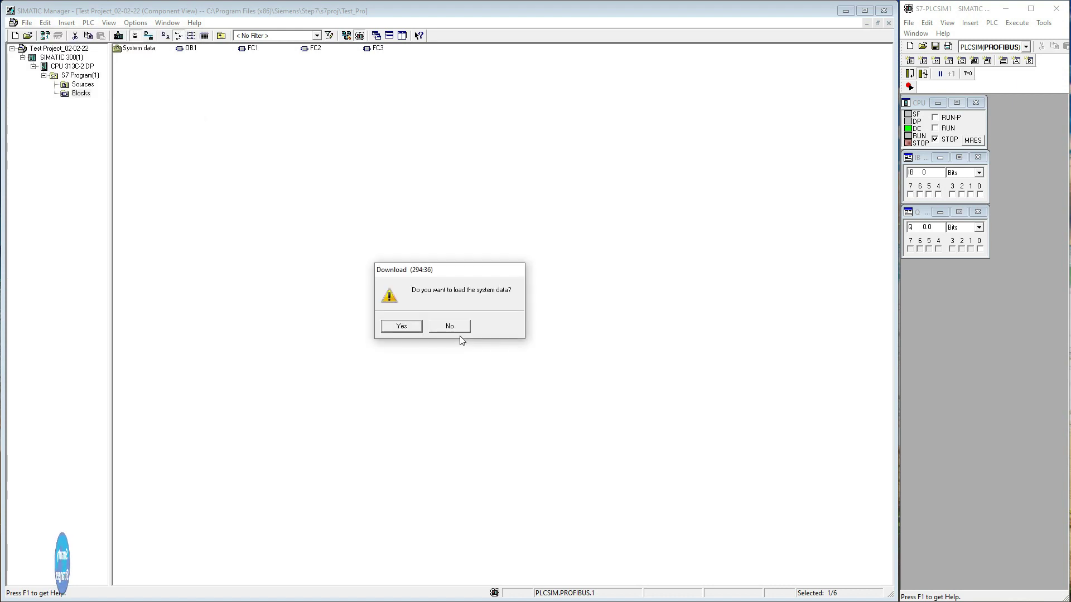
left_click(415, 329)
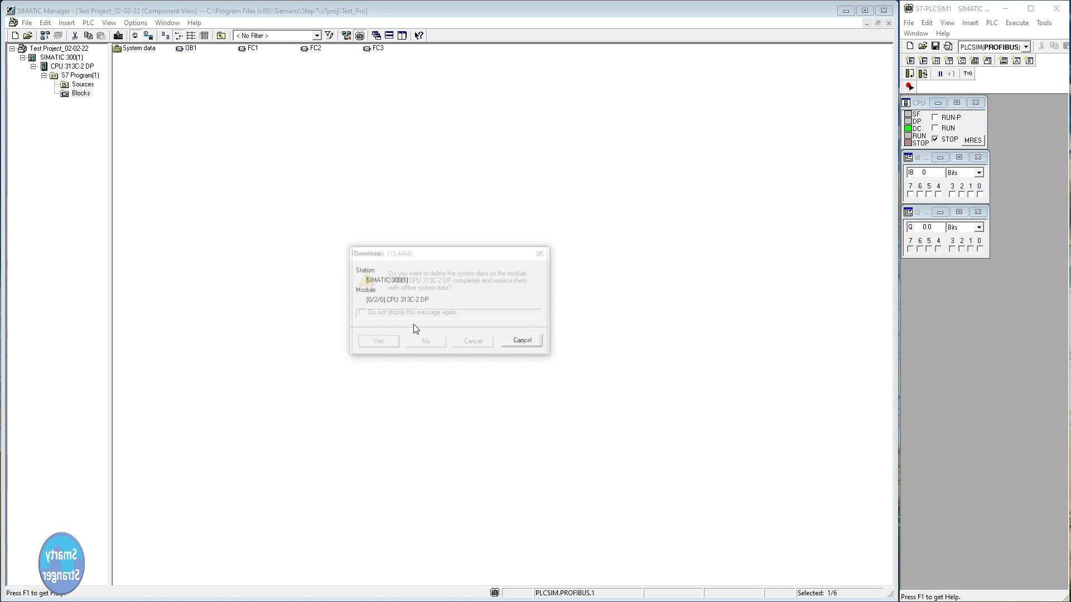
left_click(394, 343)
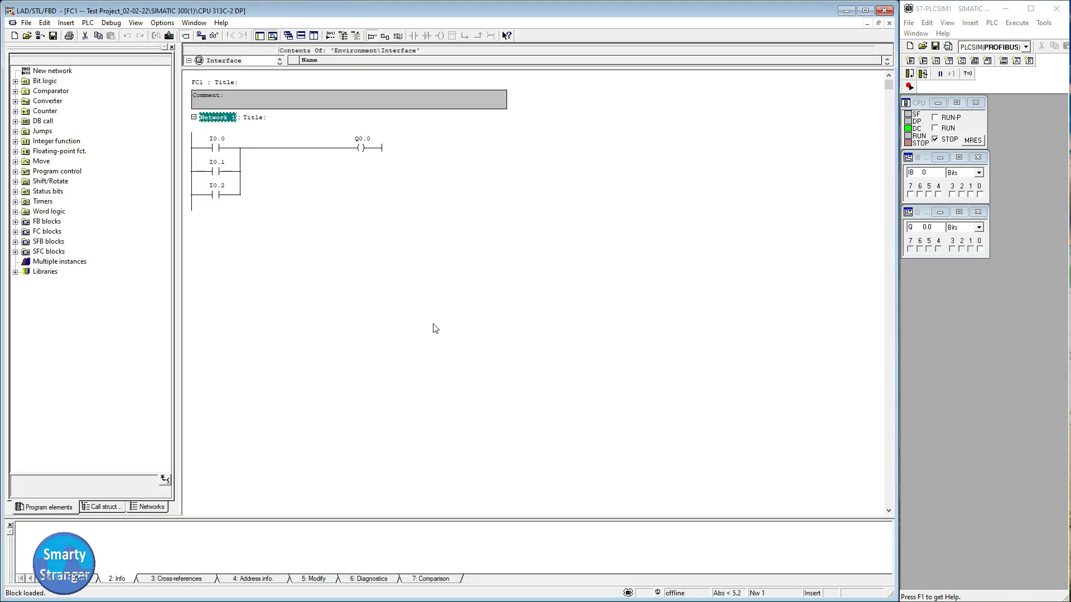
Step: Monitor FC1 in RUN-P, toggling inputs I0.1 and I0.2 on and off to drive Q0.0
left_click(216, 35)
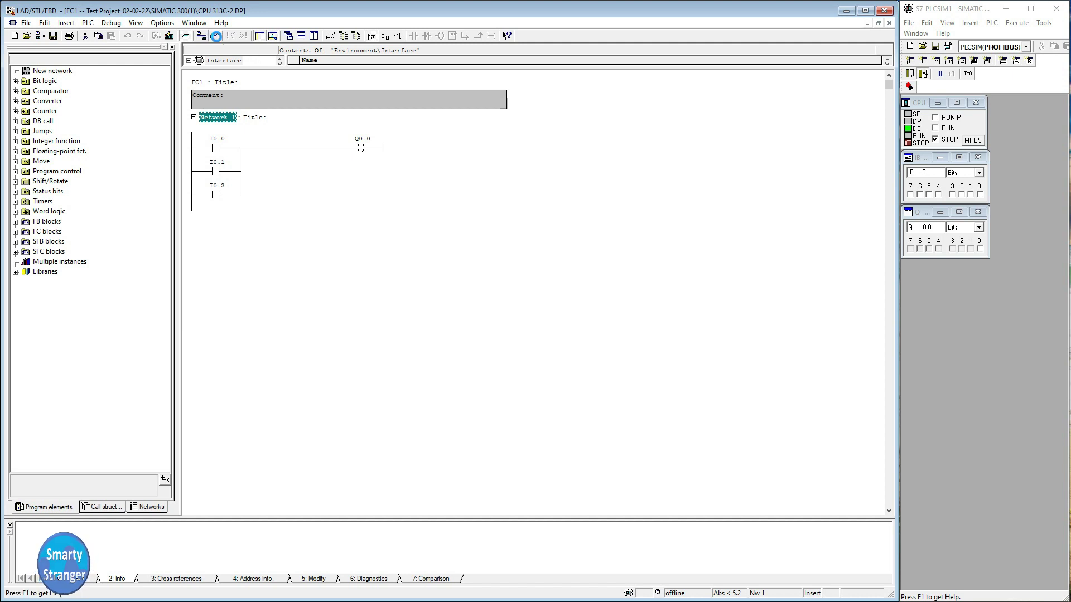
left_click(935, 117)
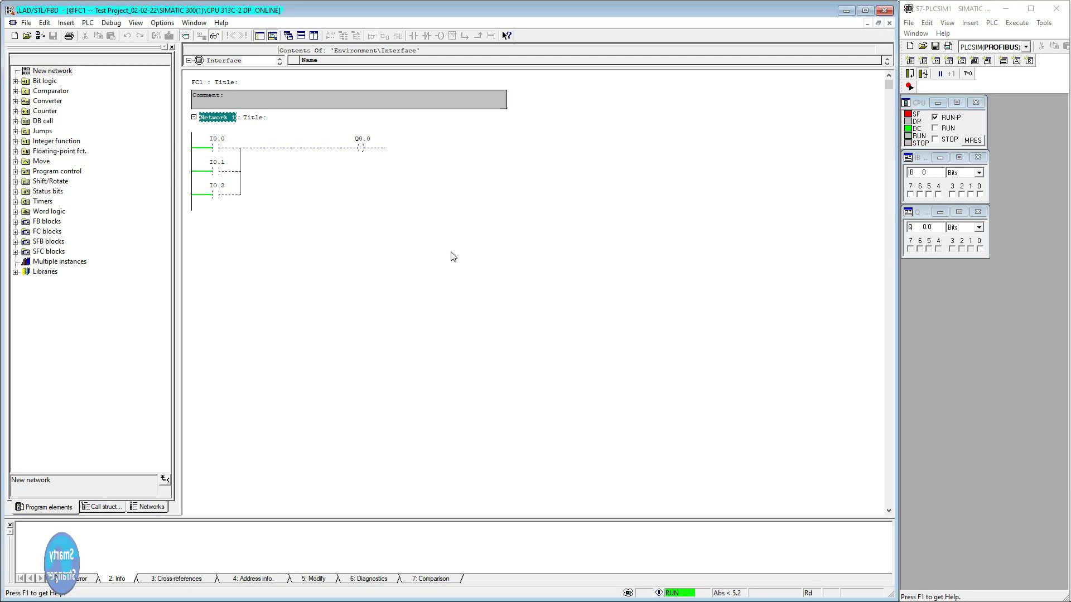
left_click(970, 194)
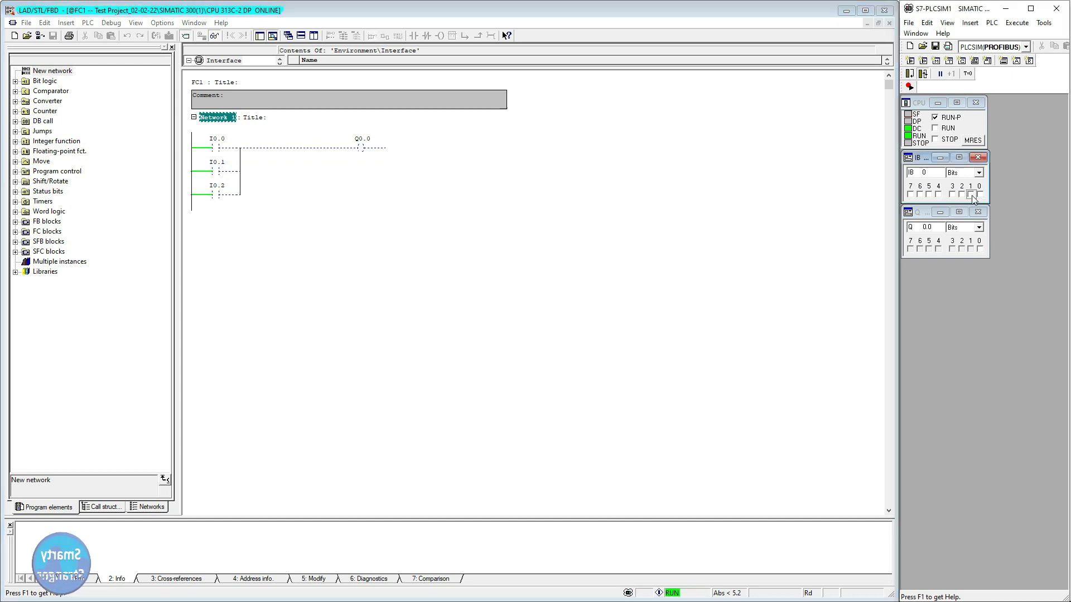
left_click(970, 194)
left_click(961, 194)
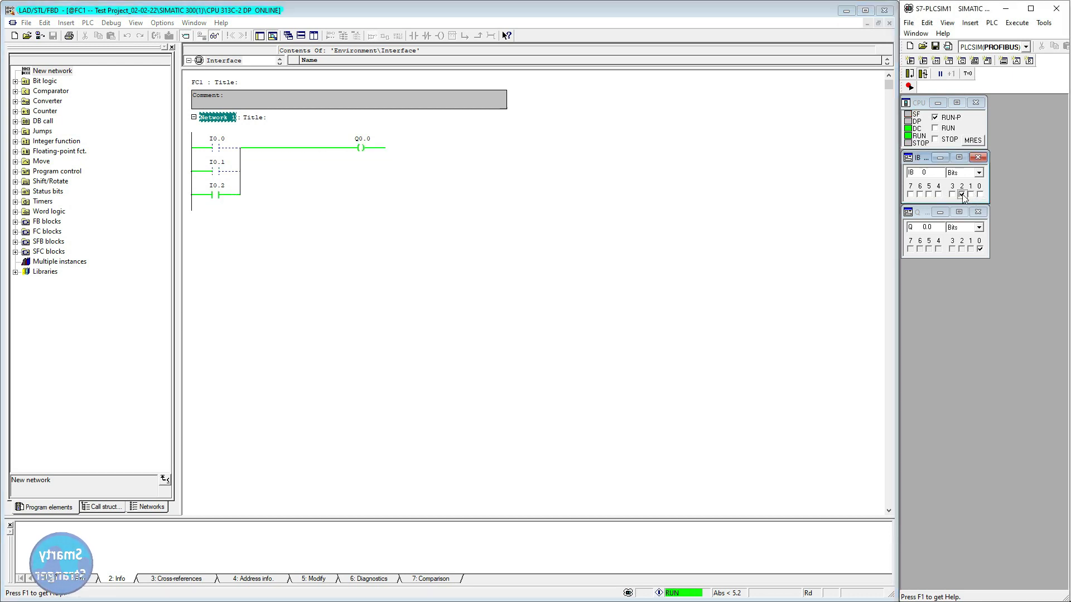
left_click(962, 195)
left_click(844, 215)
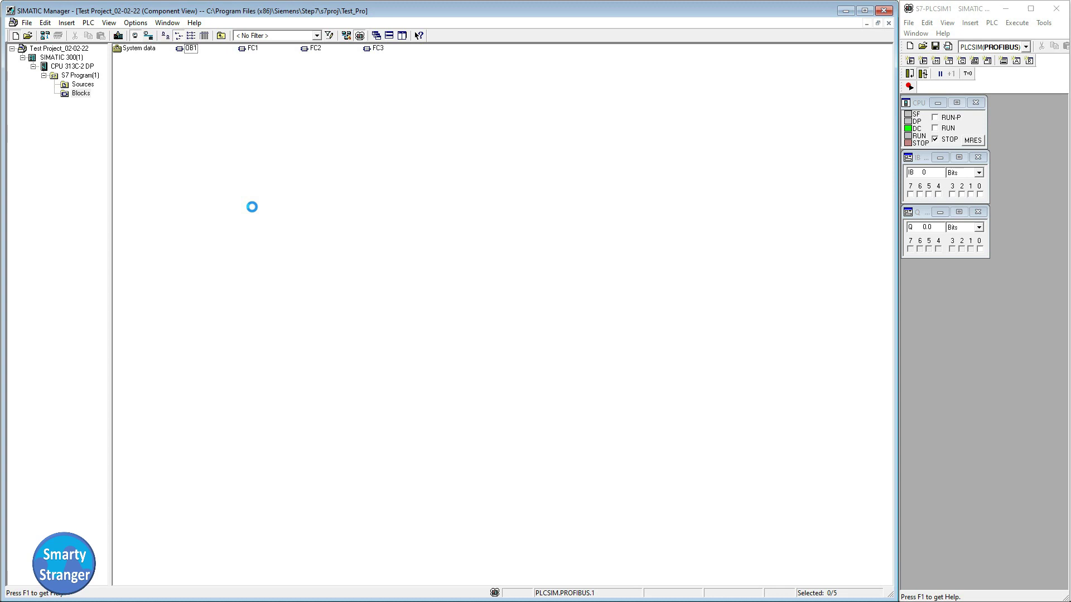
Step: Create a new empty project named 'Test Project_Upload'
type("Test Project")
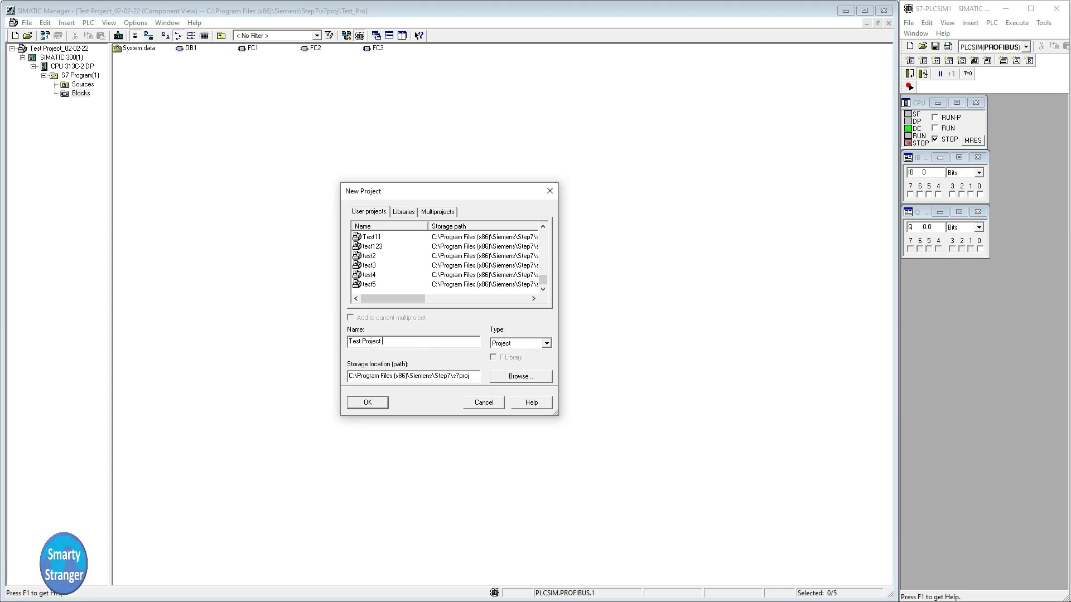
type("_Upload")
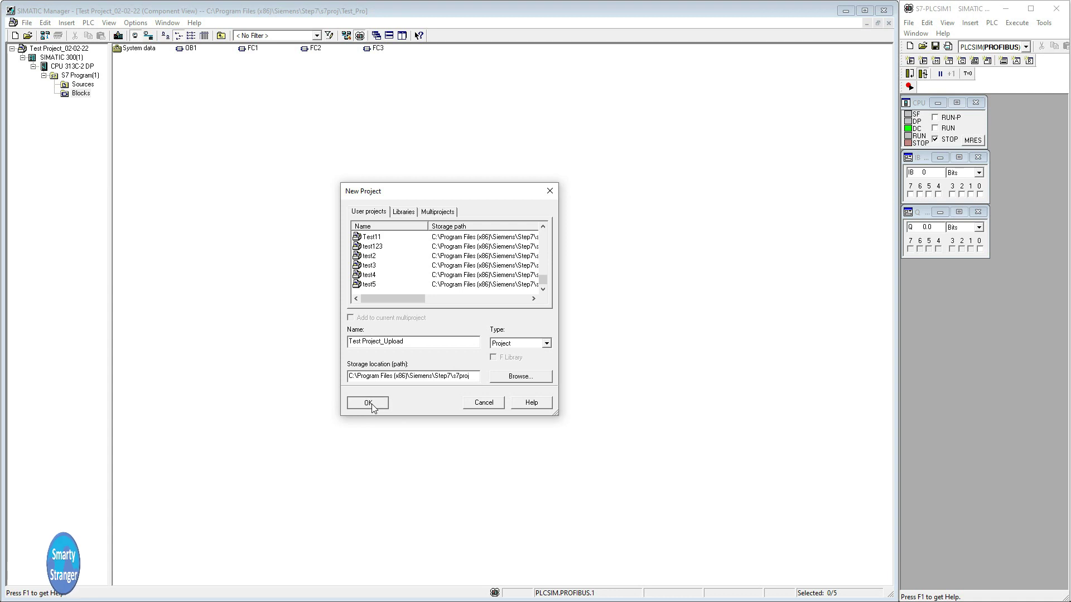
left_click(370, 403)
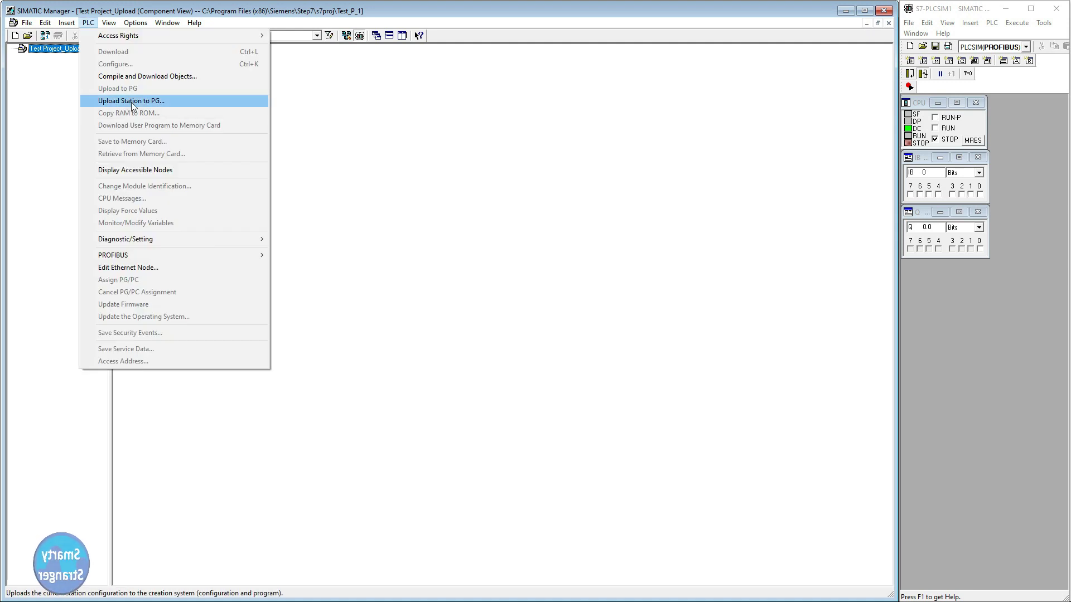
Step: Upload the station to the PG from the CPU at Rack 0, Slot 2, choosing the CPU at address 2
left_click(132, 101)
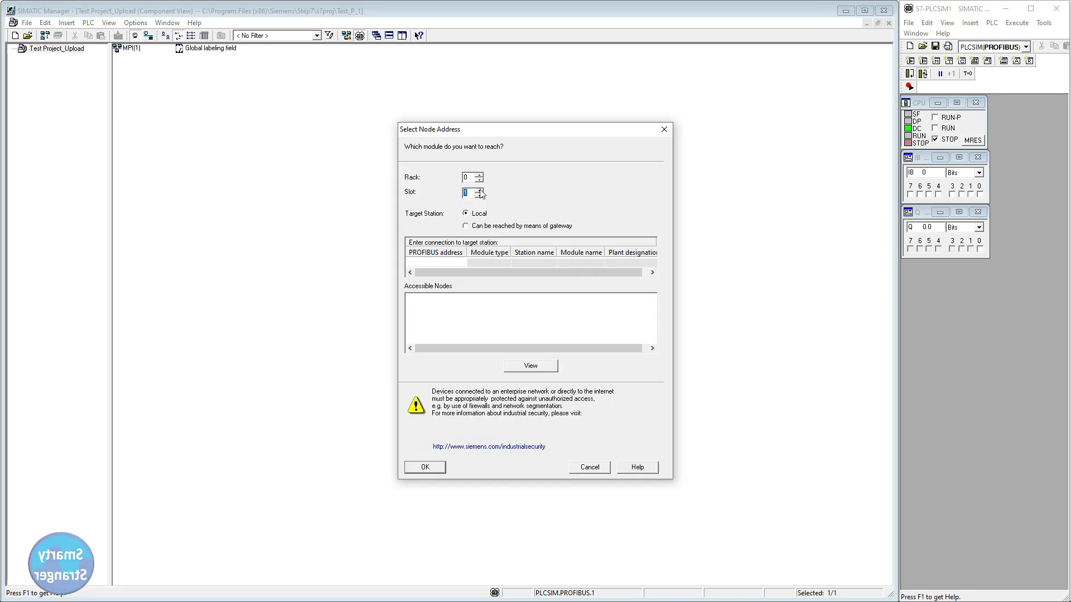
left_click(464, 193)
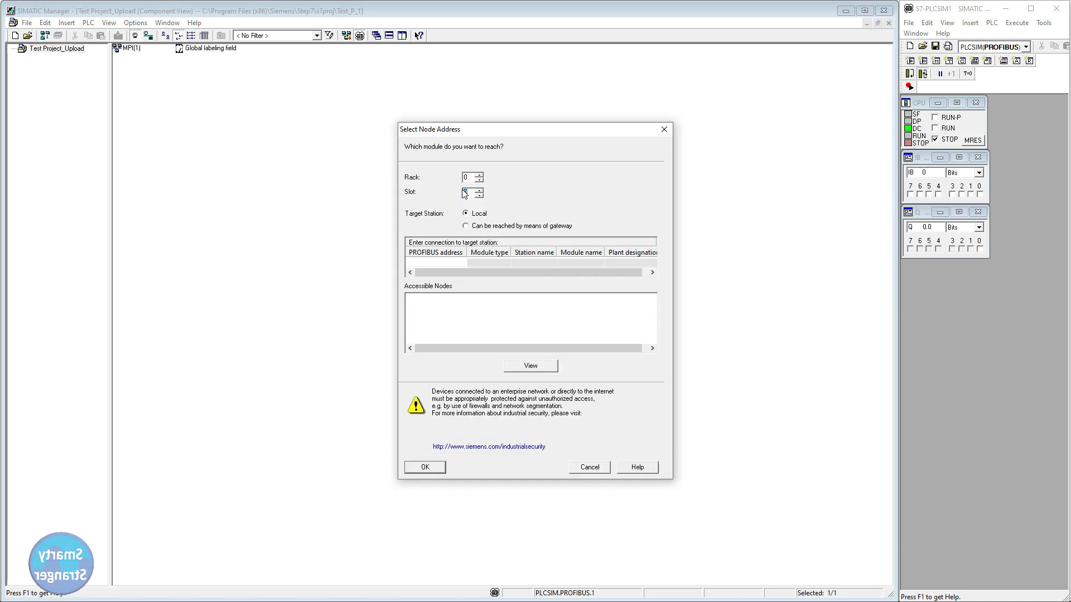
left_click(533, 366)
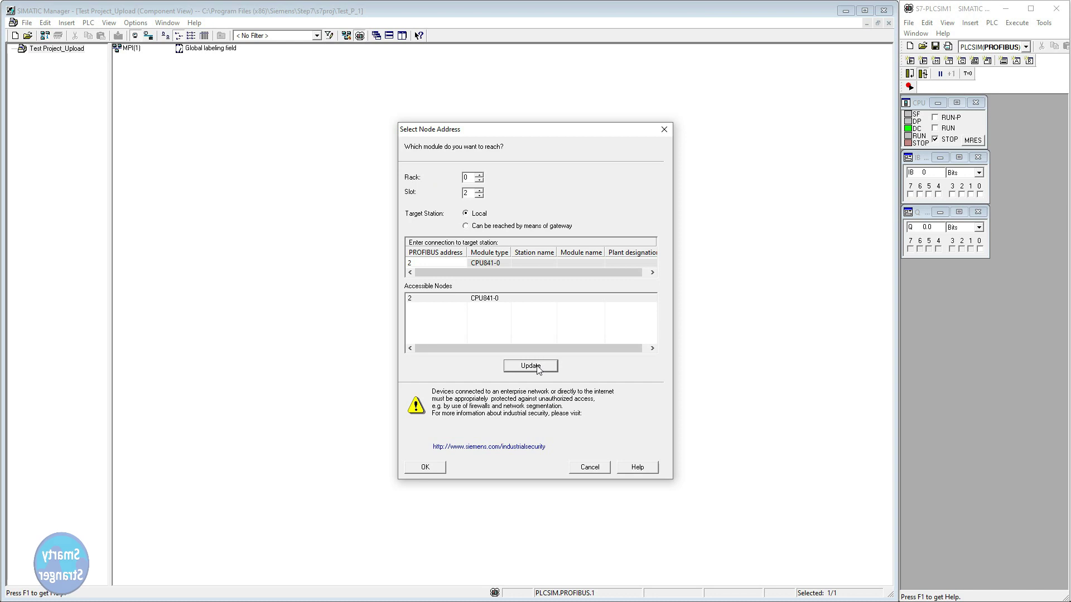
left_click(485, 301)
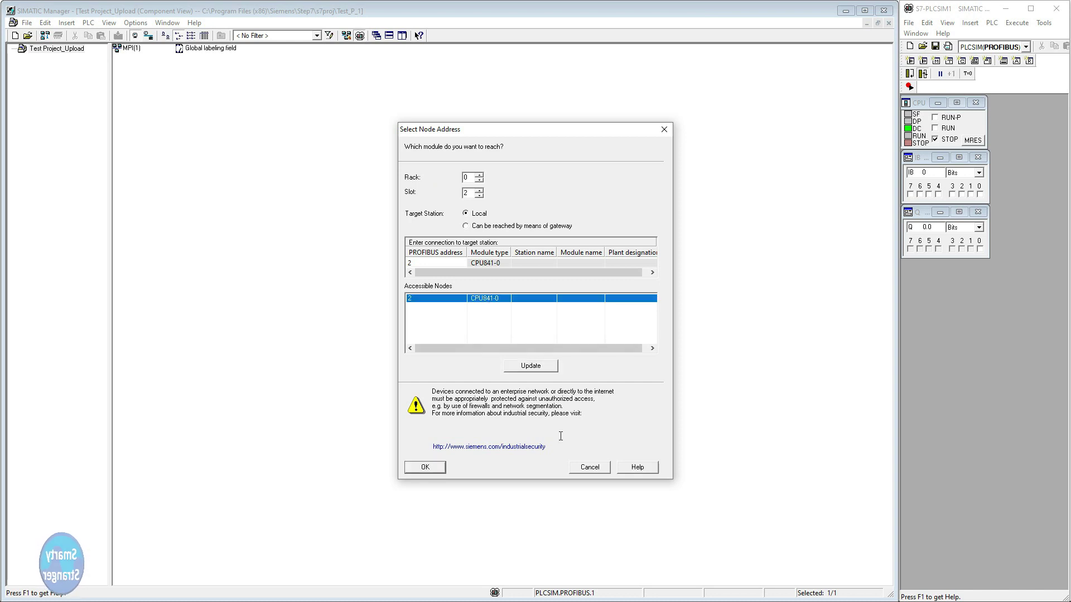
left_click(425, 468)
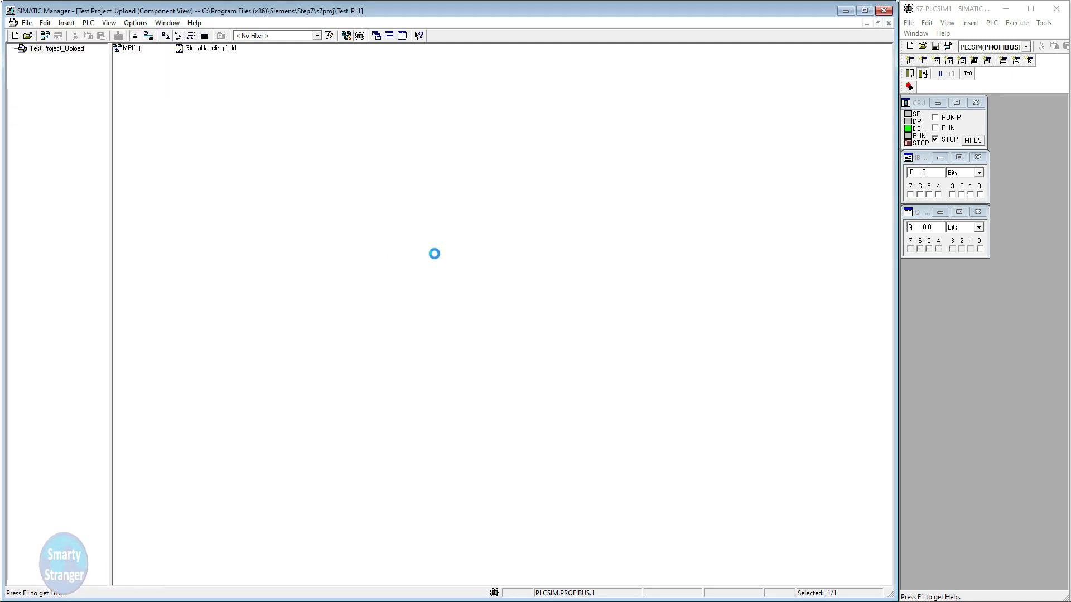
Step: Browse to SIMATIC 300(1) > CPU 313C-2 DP > S7 Program(1) > Blocks and open FC1
left_click(12, 48)
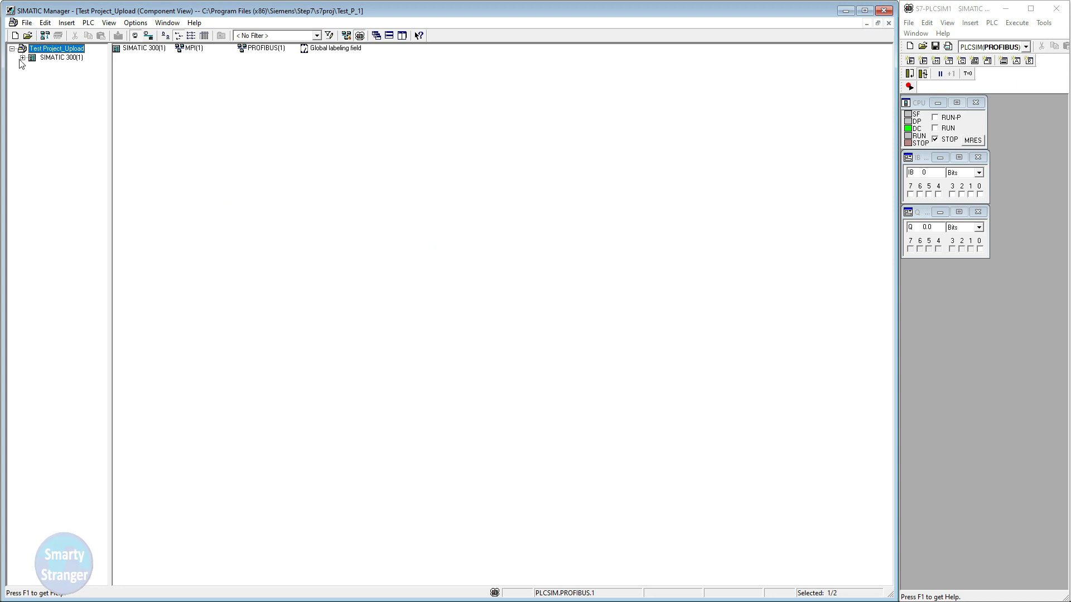
left_click(22, 58)
left_click(33, 66)
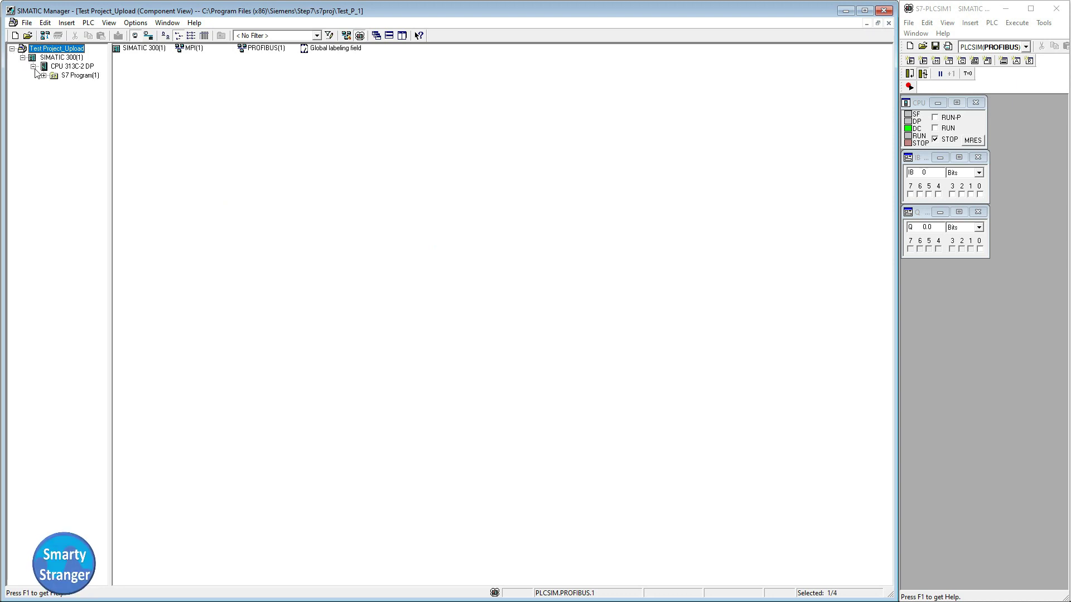
left_click(44, 75)
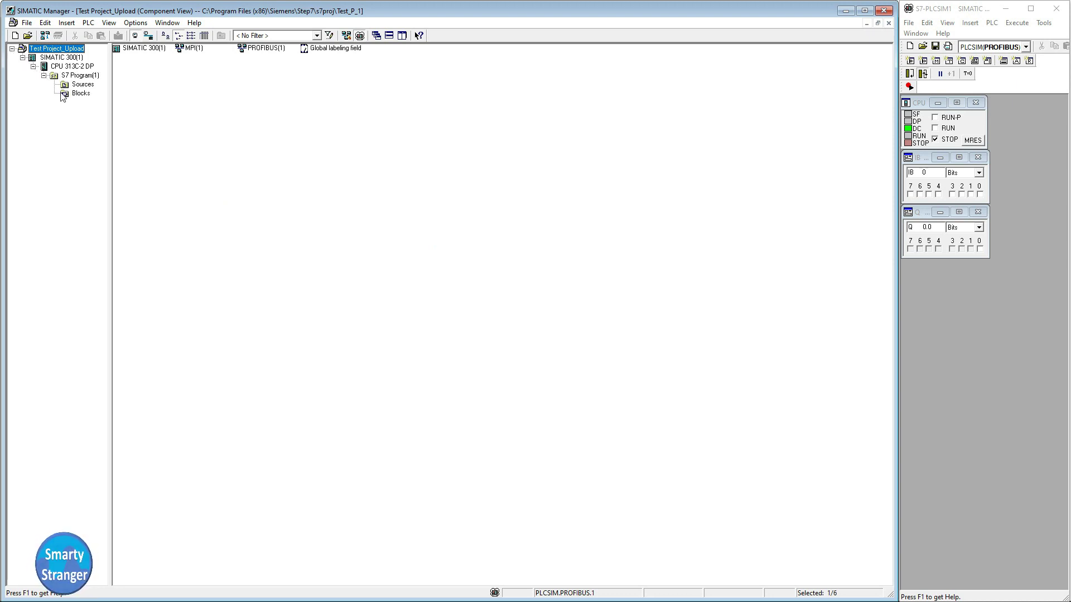
left_click(81, 93)
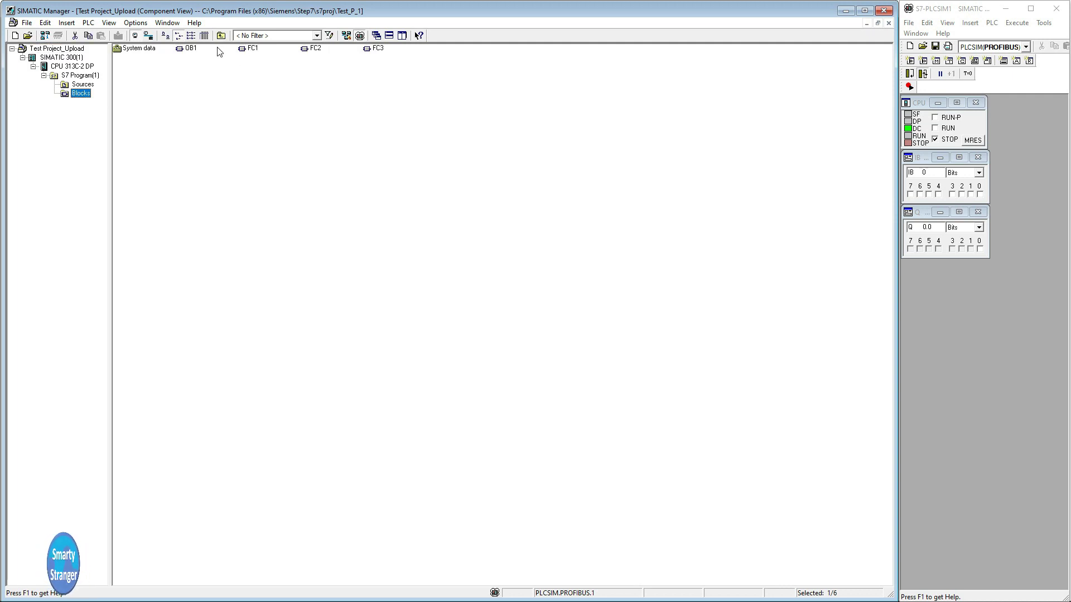
double_click(190, 48)
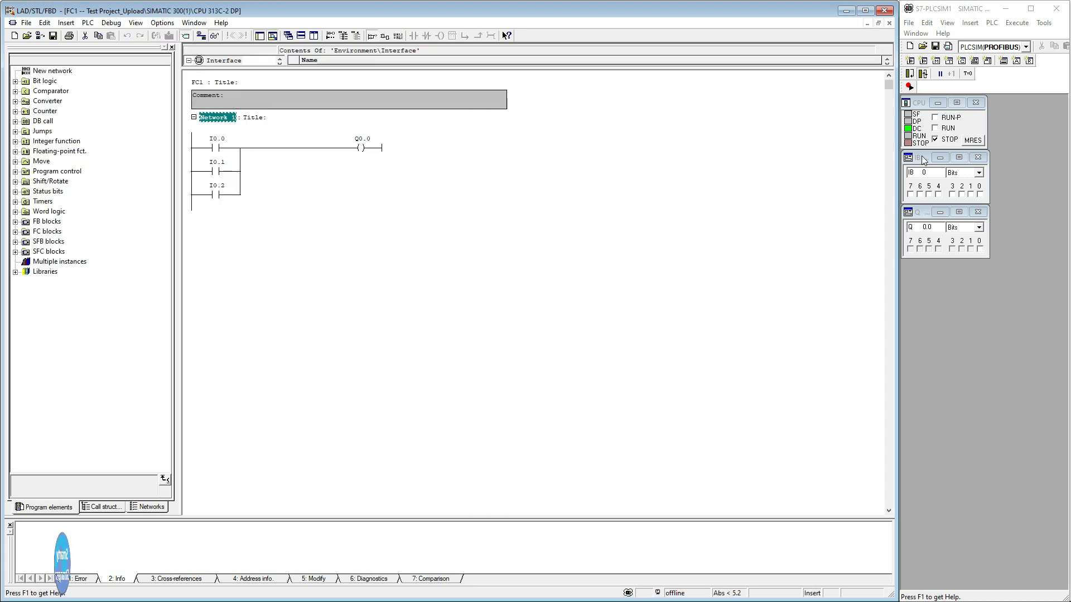
Step: Put the PLCSIM CPU in RUN-P and monitor FC1 online, then stop monitoring
left_click(936, 118)
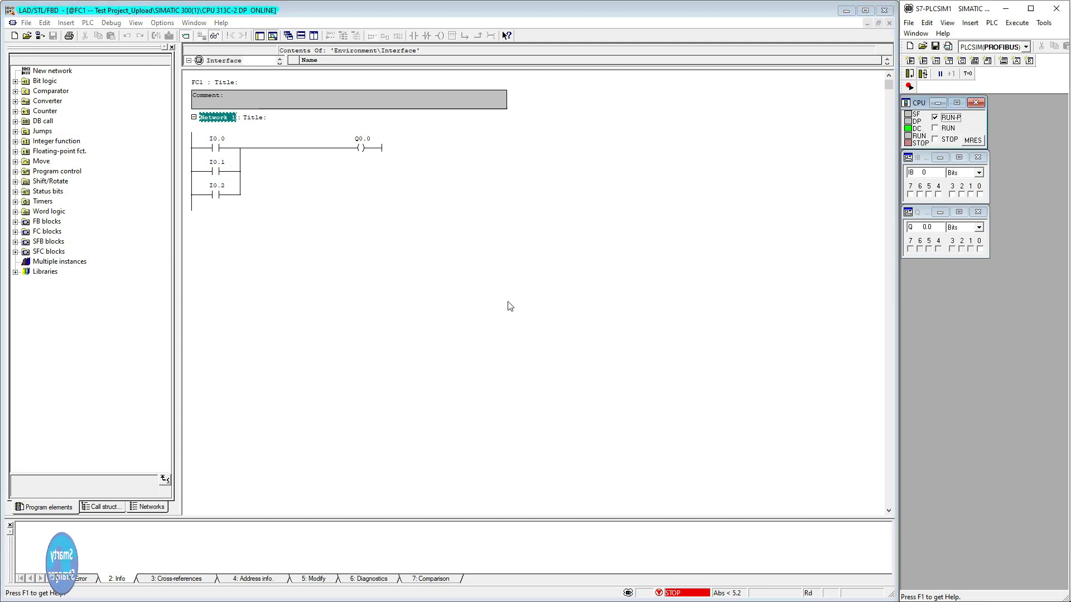
left_click(508, 302)
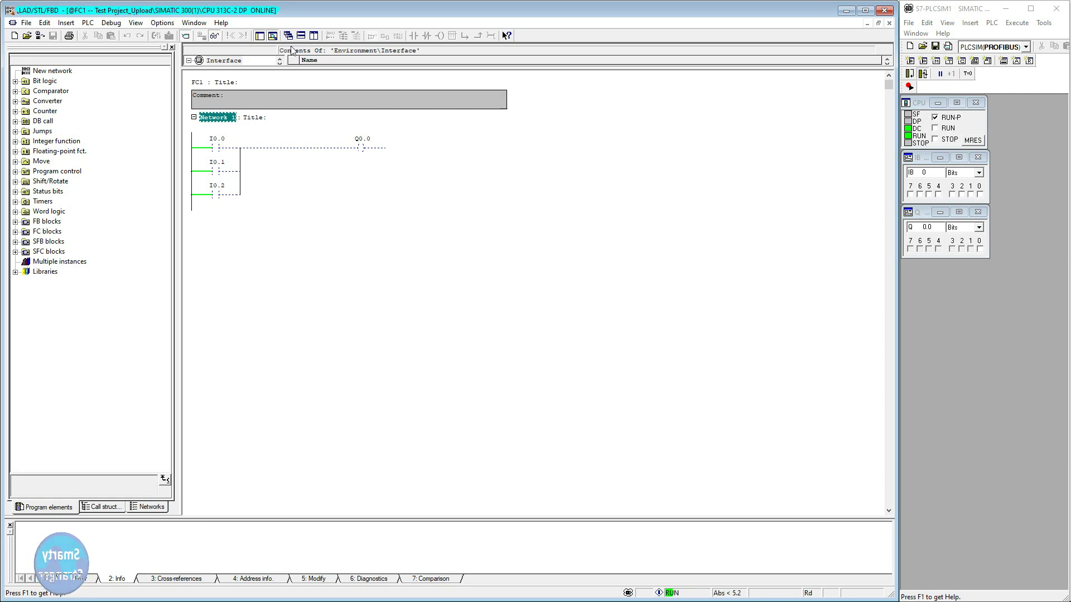
left_click(215, 36)
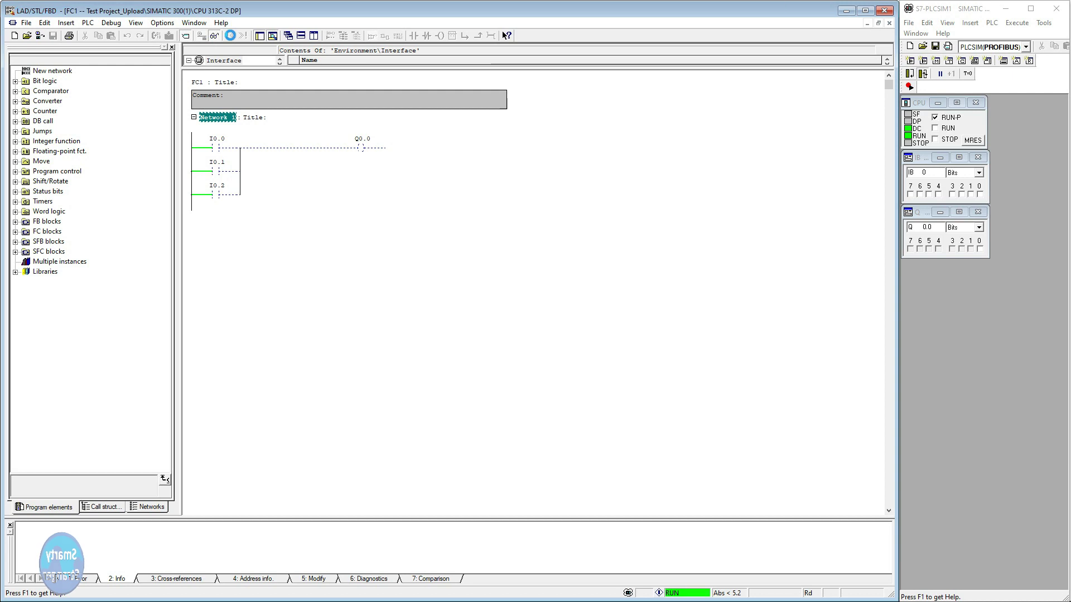